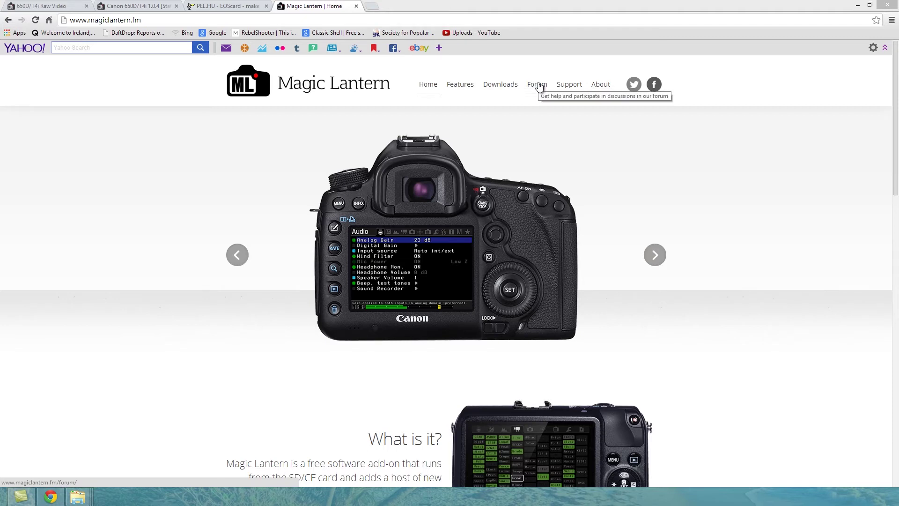
- Open the Magic Lantern forum and search it for "650d"
{"action": "left_click", "coordinate": [538, 87]}
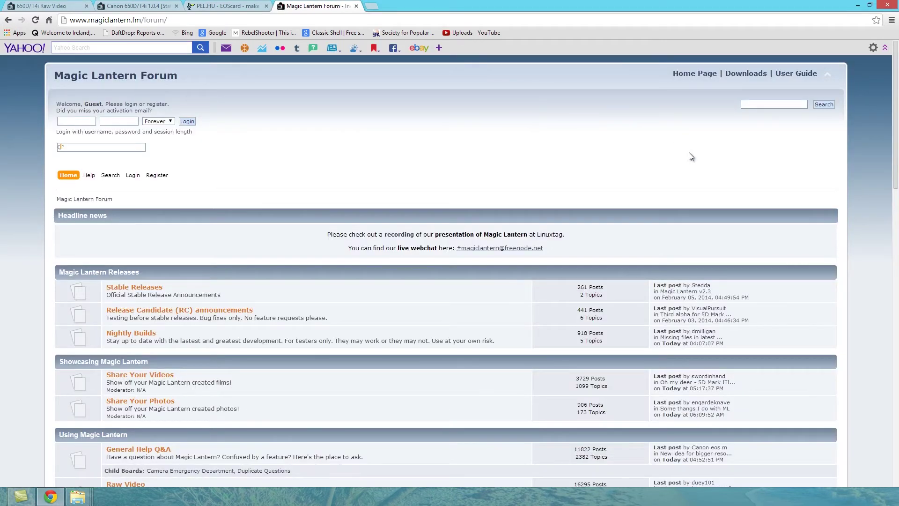
{"action": "left_click", "coordinate": [770, 104]}
{"action": "type", "text": "650d"}
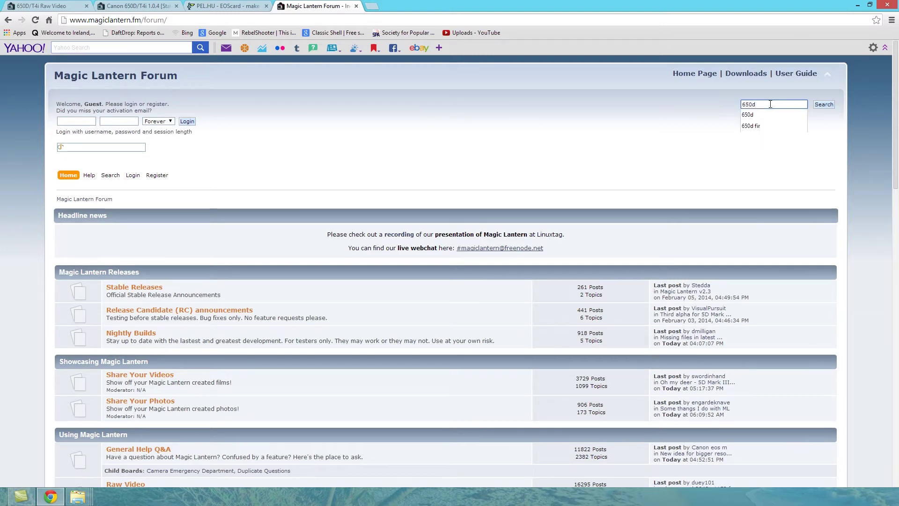
{"action": "left_click", "coordinate": [824, 105]}
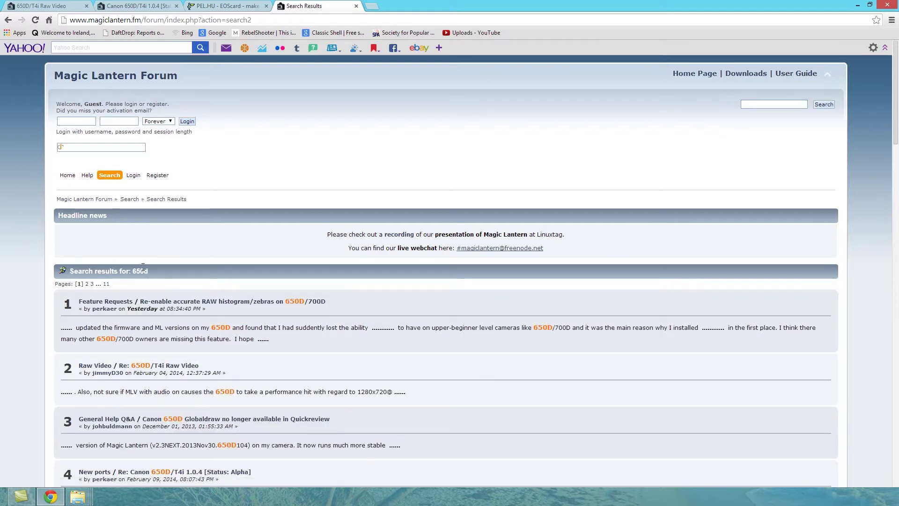
- Open the "650D/T4i Raw Video" thread from the search results and go to its first page
{"action": "scroll", "coordinate": [142, 268], "scroll_direction": "down", "scroll_amount": 2}
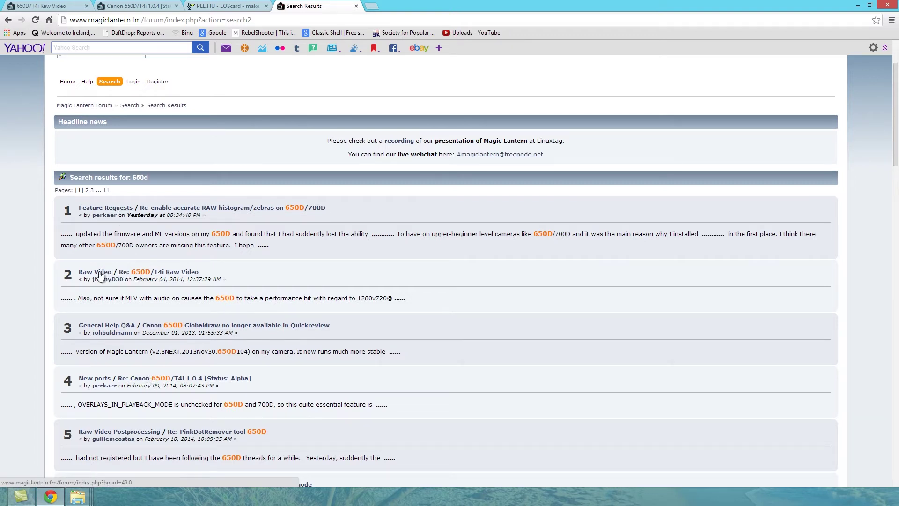
{"action": "left_click", "coordinate": [174, 276]}
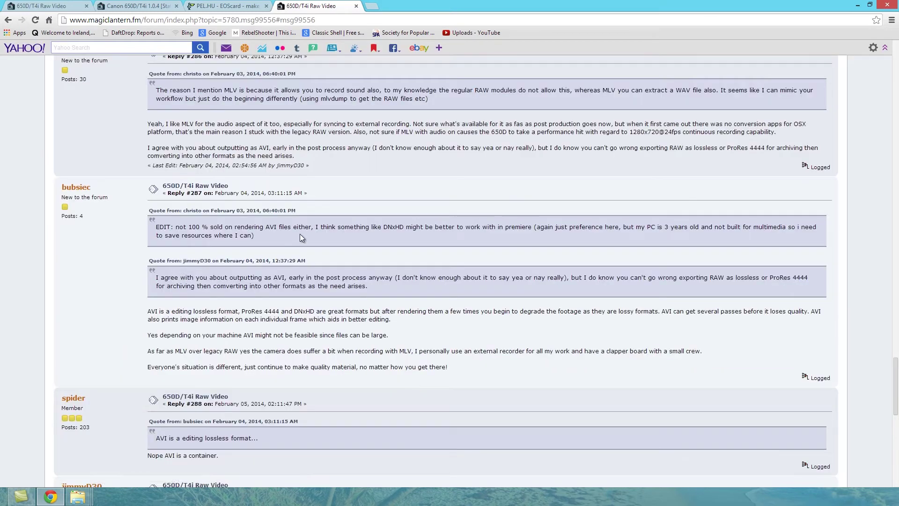
{"action": "scroll", "coordinate": [300, 234], "scroll_direction": "up", "scroll_amount": 8}
{"action": "scroll", "coordinate": [299, 234], "scroll_direction": "up", "scroll_amount": 15}
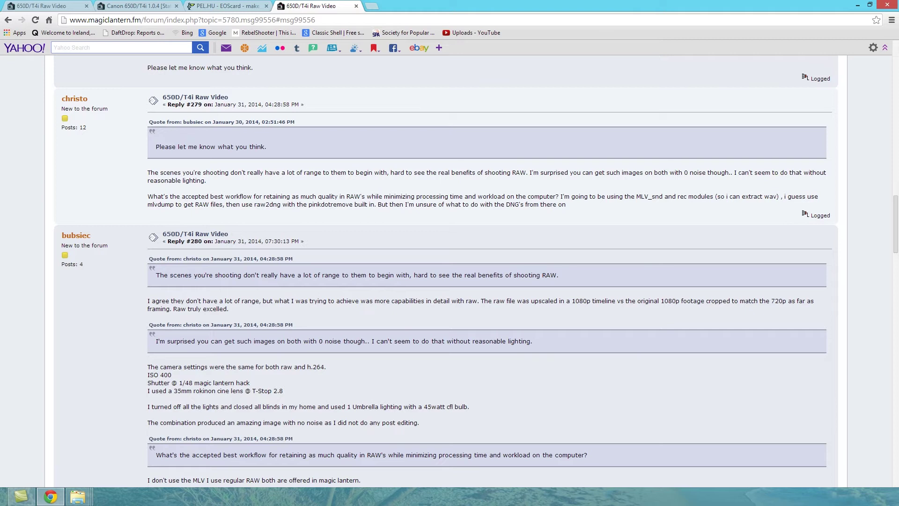
{"action": "left_click_drag", "start_coordinate": [892, 229], "coordinate": [888, 72]}
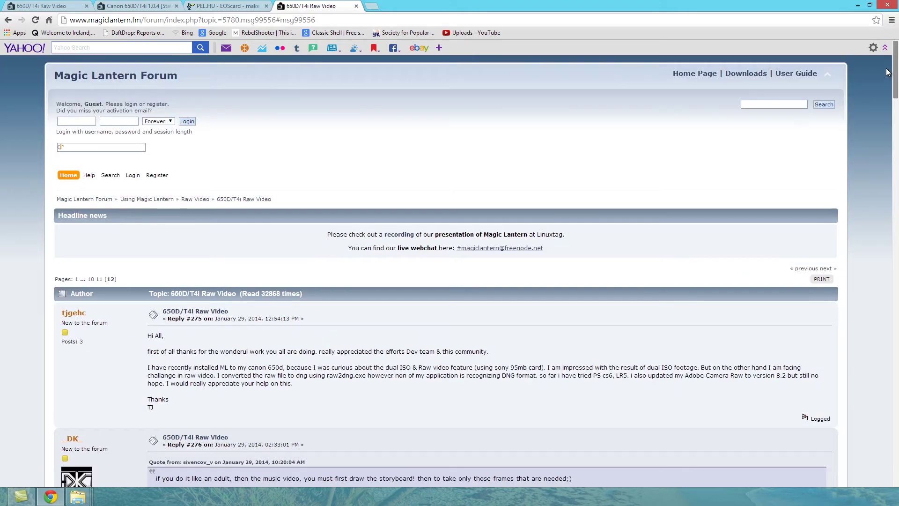
{"action": "scroll", "coordinate": [286, 276], "scroll_direction": "down", "scroll_amount": 2}
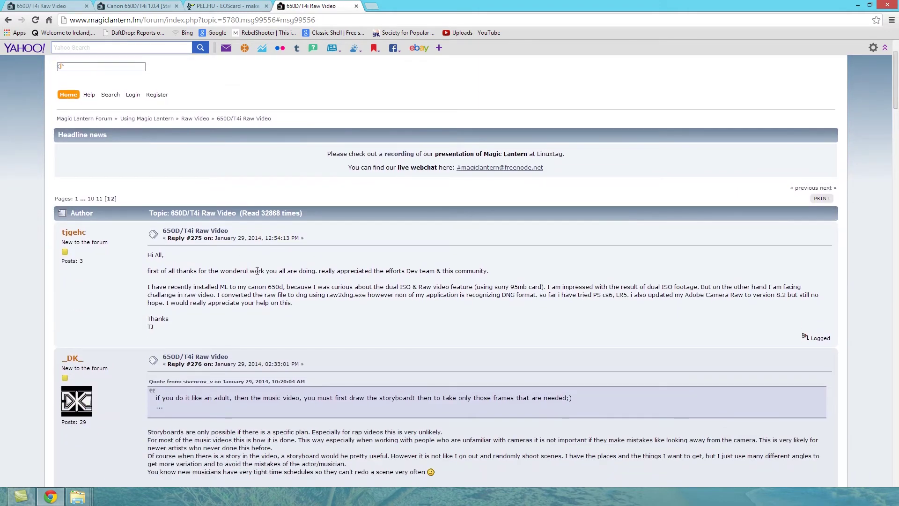
{"action": "left_click", "coordinate": [76, 199]}
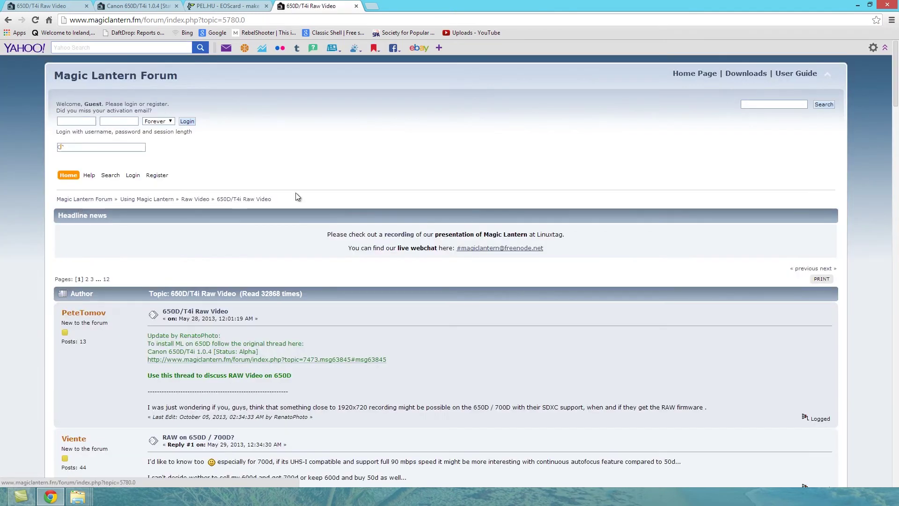
- Open the linked original install thread, Canon 650D/T4i 1.0.4 [Status: Alpha], and read through its installation instructions
{"action": "scroll", "coordinate": [205, 276], "scroll_direction": "down", "scroll_amount": 2}
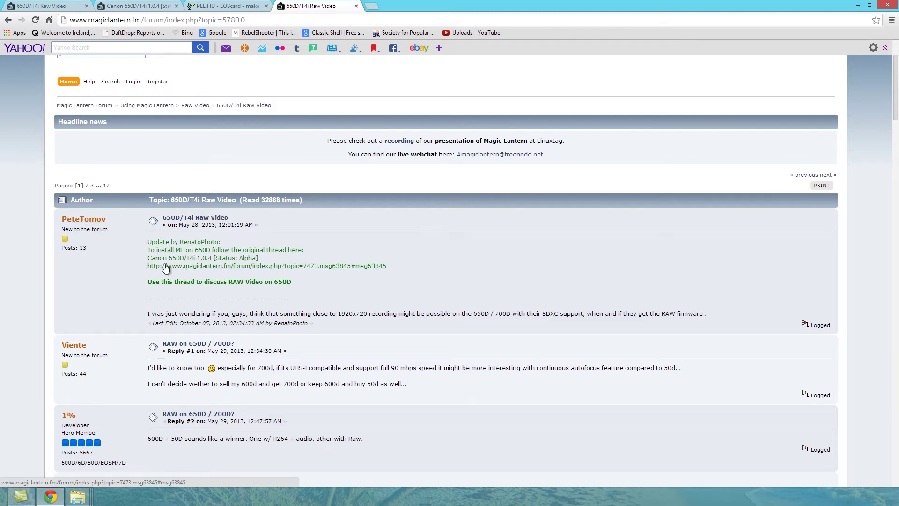
{"action": "left_click", "coordinate": [183, 266]}
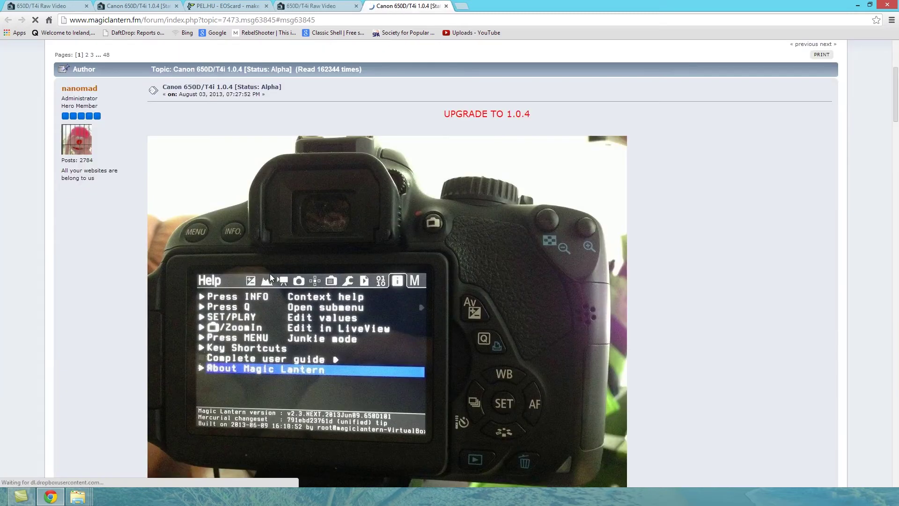
{"action": "middle_click", "coordinate": [338, 285]}
{"action": "scroll", "coordinate": [357, 169], "scroll_direction": "up", "scroll_amount": 7}
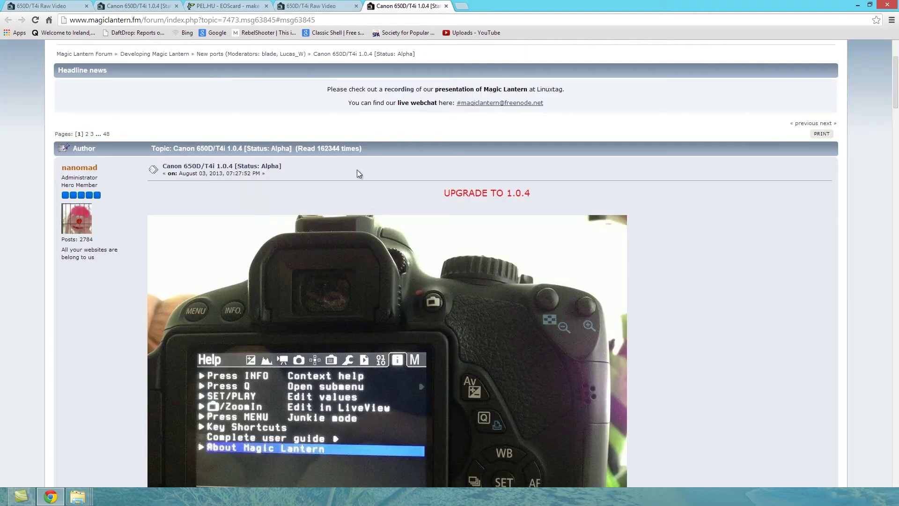
{"action": "scroll", "coordinate": [380, 238], "scroll_direction": "down", "scroll_amount": 8}
{"action": "scroll", "coordinate": [382, 241], "scroll_direction": "down", "scroll_amount": 1}
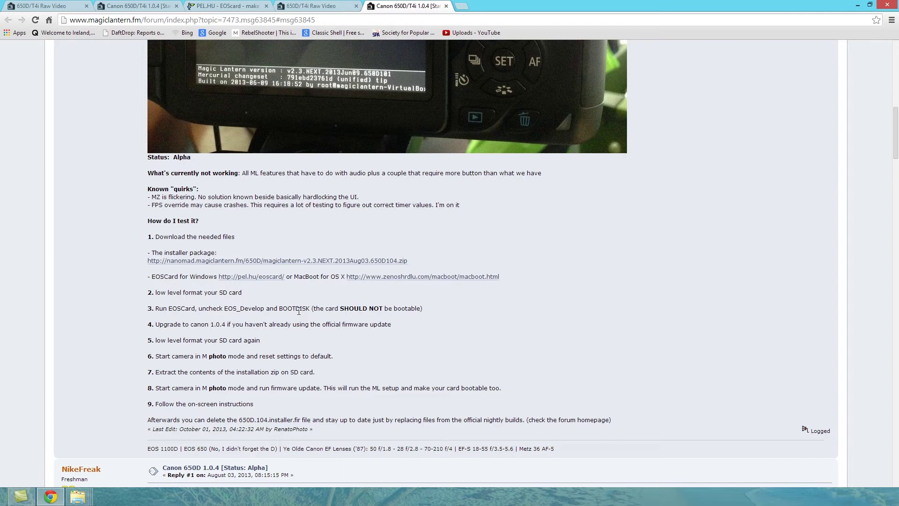
{"action": "scroll", "coordinate": [298, 310], "scroll_direction": "up", "scroll_amount": 7}
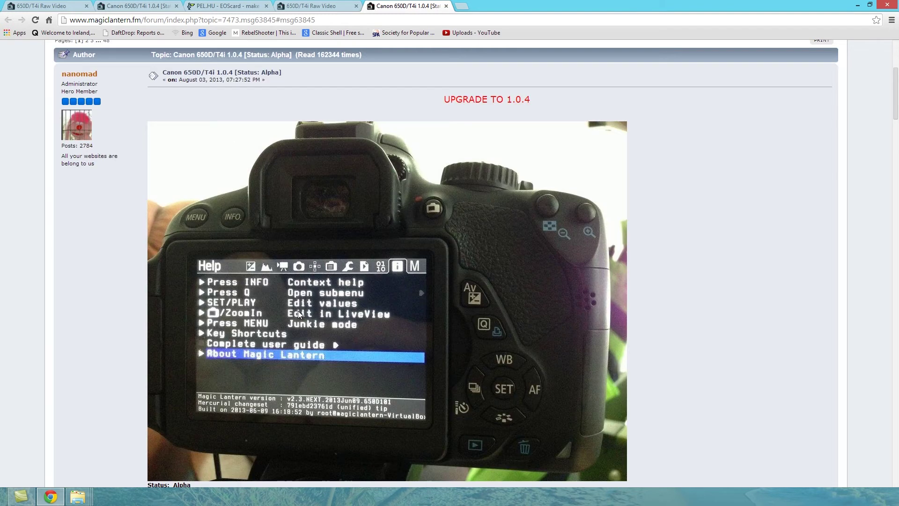
{"action": "scroll", "coordinate": [297, 310], "scroll_direction": "down", "scroll_amount": 9}
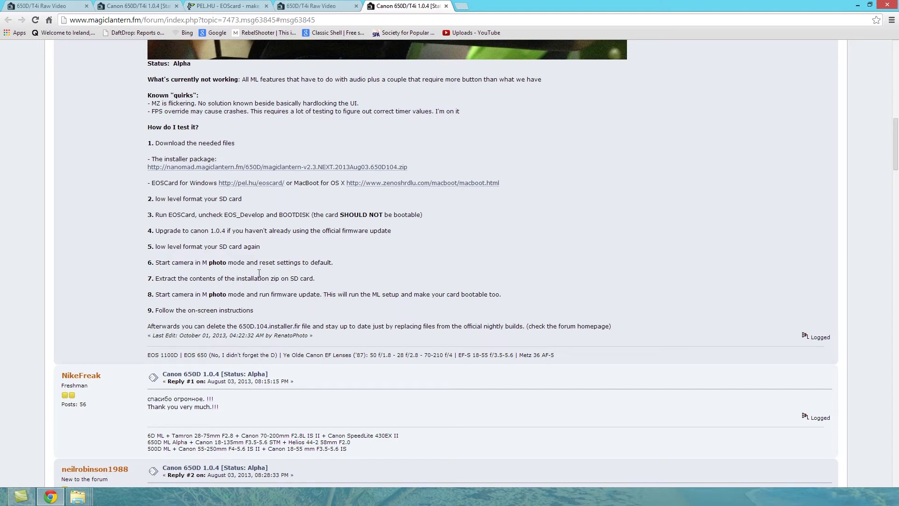
{"action": "scroll", "coordinate": [330, 270], "scroll_direction": "up", "scroll_amount": 1}
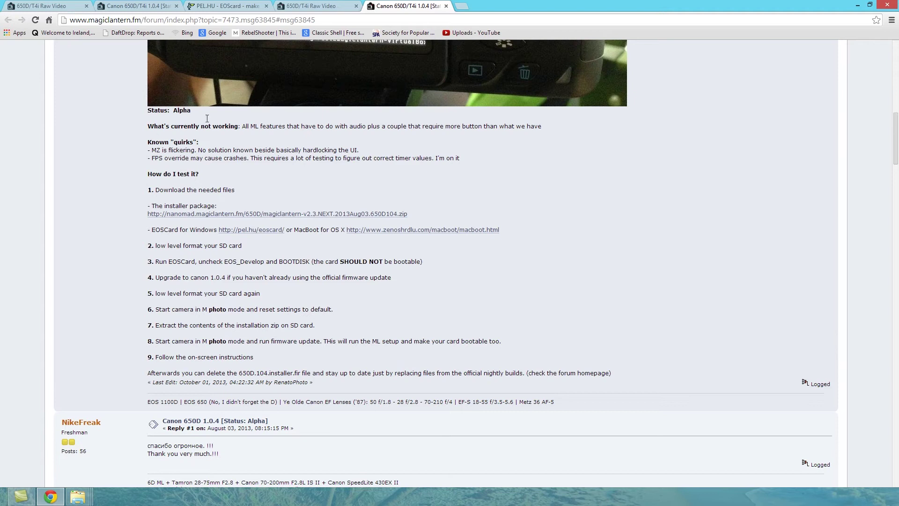
- Download the installer package magiclantern-v2.3.NEXT.2013Aug03.650D104.zip and show the file in its folder
{"action": "left_click", "coordinate": [240, 215]}
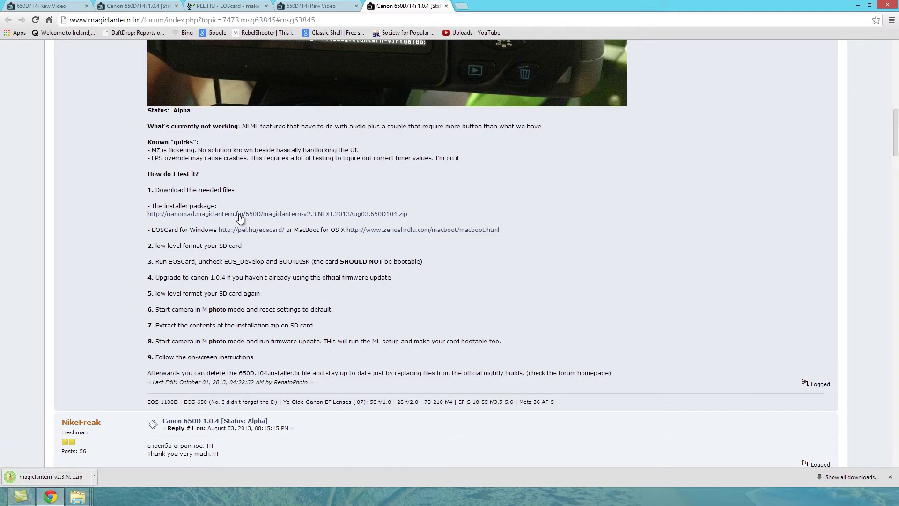
{"action": "right_click", "coordinate": [50, 482]}
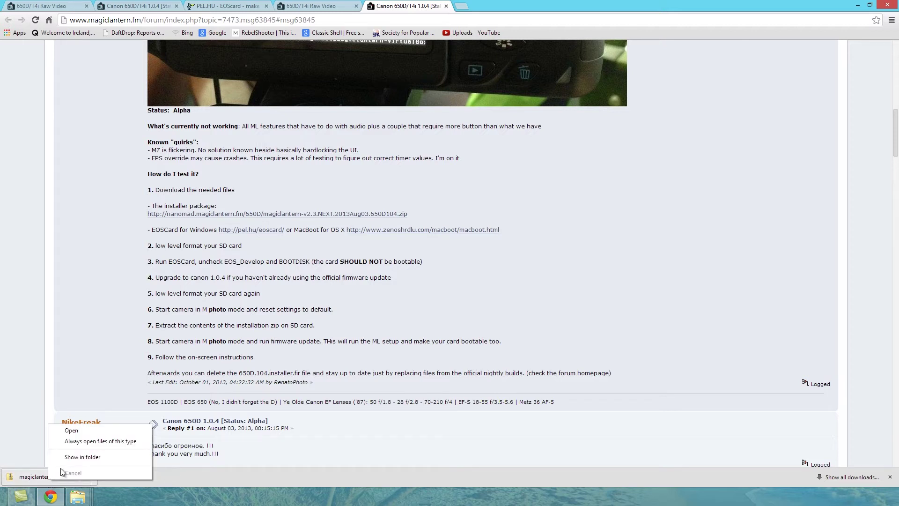
{"action": "left_click", "coordinate": [82, 457]}
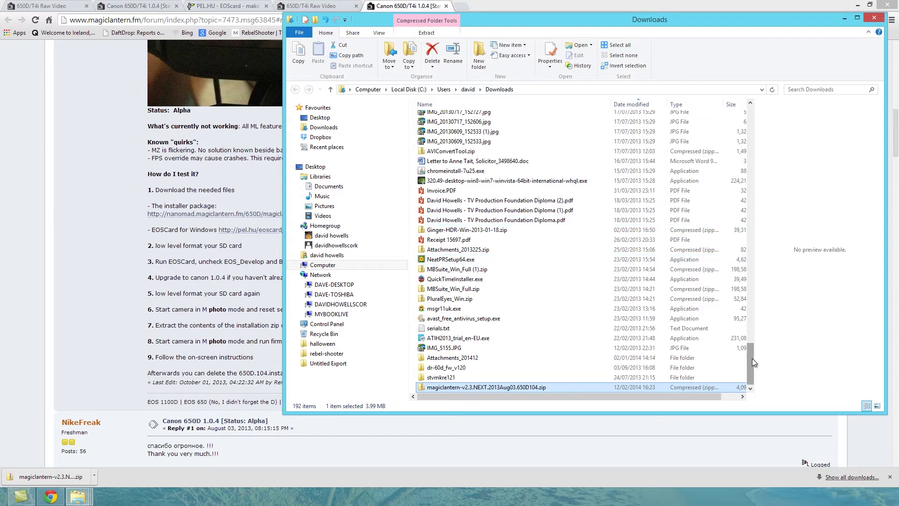
- Copy the downloaded Magic Lantern zip into the 650D folder inside magic-lantern on drive D
{"action": "right_click", "coordinate": [463, 389]}
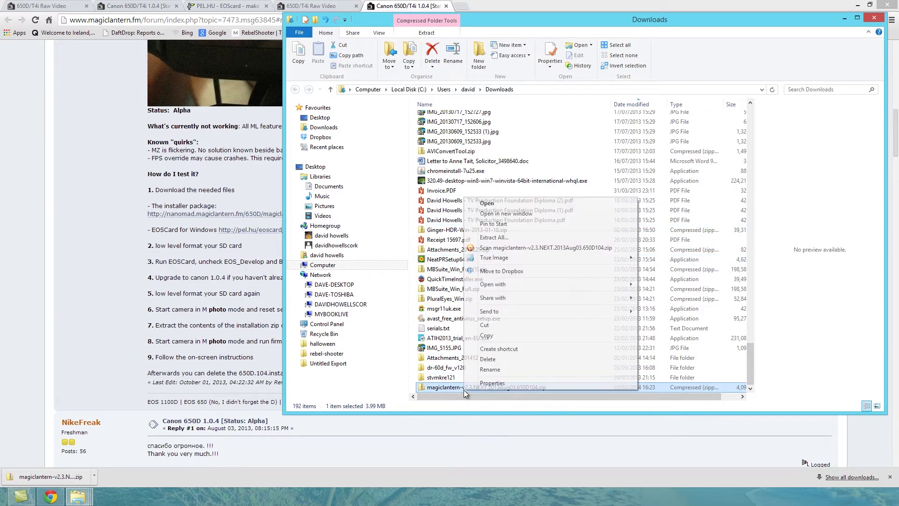
{"action": "left_click", "coordinate": [487, 336]}
{"action": "left_click", "coordinate": [844, 21]}
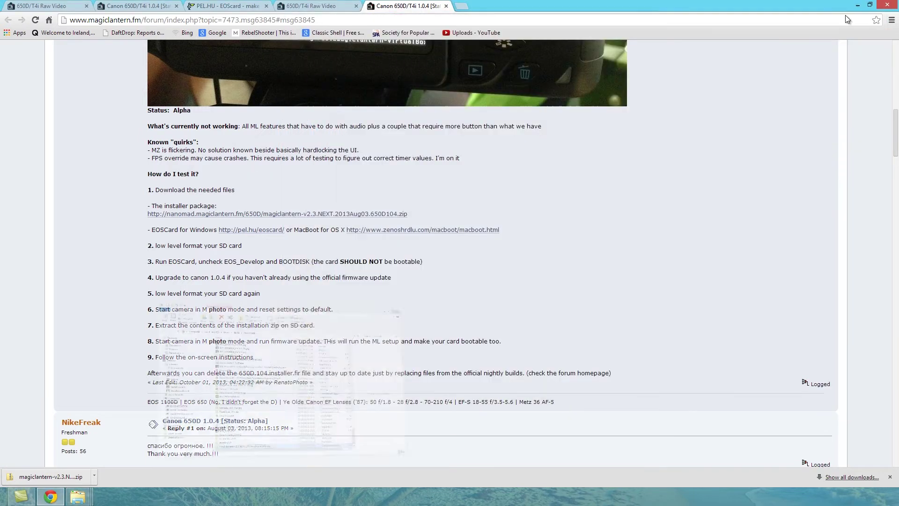
{"action": "left_click", "coordinate": [858, 4]}
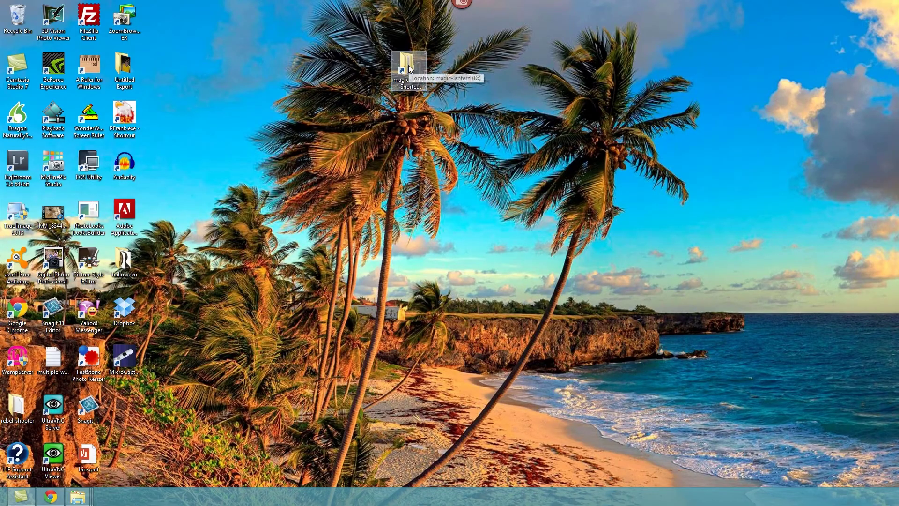
{"action": "double_click", "coordinate": [409, 69]}
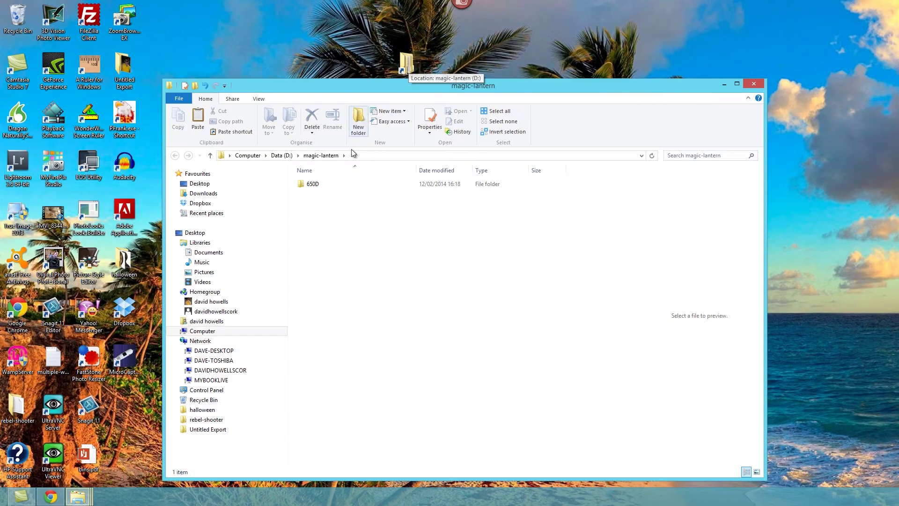
{"action": "double_click", "coordinate": [310, 184]}
{"action": "right_click", "coordinate": [317, 196]}
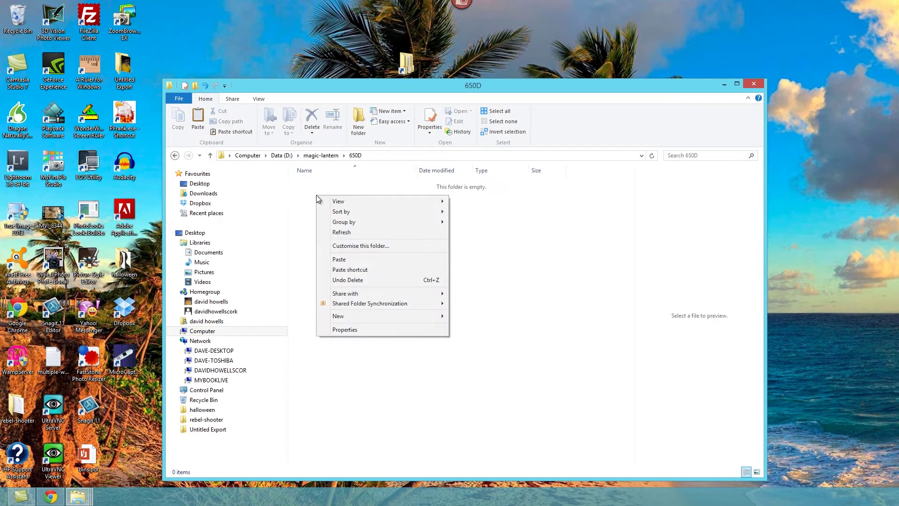
{"action": "left_click", "coordinate": [355, 261]}
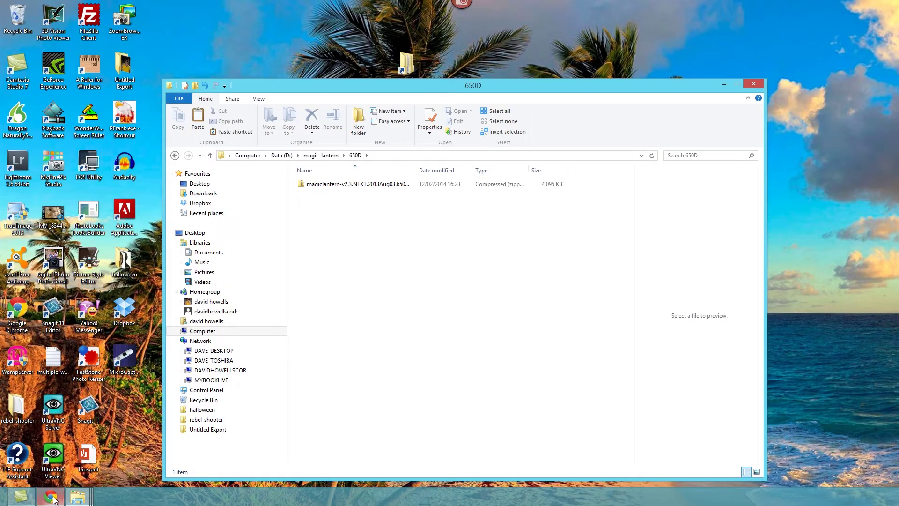
- Switch back to Chrome and examine the EOScard page at pel.hu/eoscard, covering its main features, main window overview and download section
{"action": "left_click", "coordinate": [54, 499]}
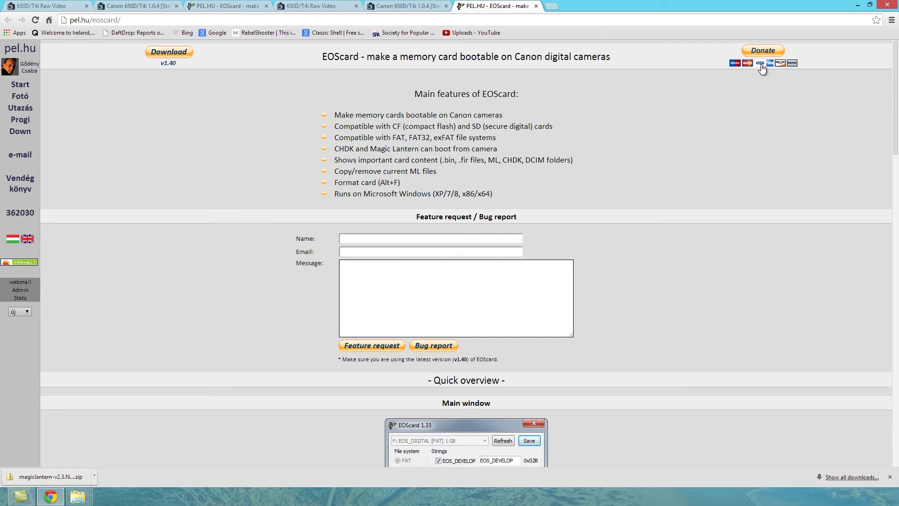
{"action": "scroll", "coordinate": [560, 151], "scroll_direction": "down", "scroll_amount": 2}
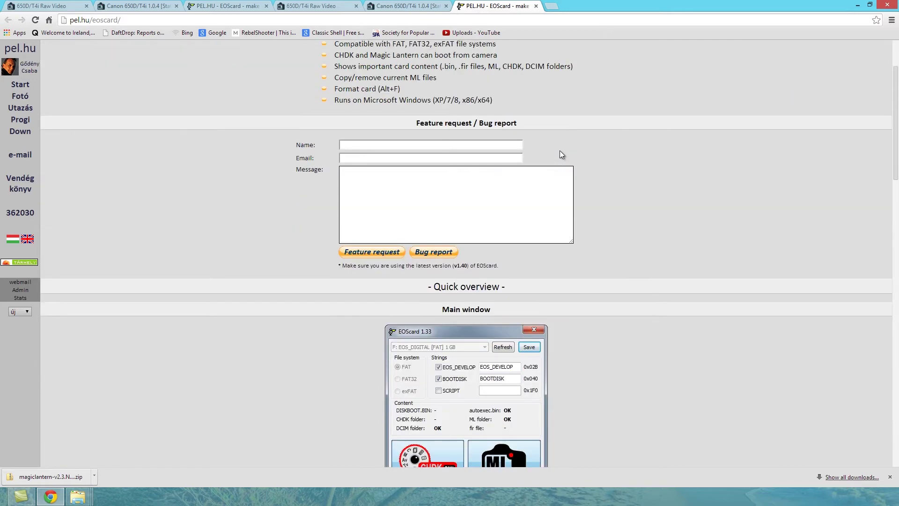
{"action": "scroll", "coordinate": [535, 94], "scroll_direction": "up", "scroll_amount": 3}
{"action": "scroll", "coordinate": [528, 103], "scroll_direction": "down", "scroll_amount": 1}
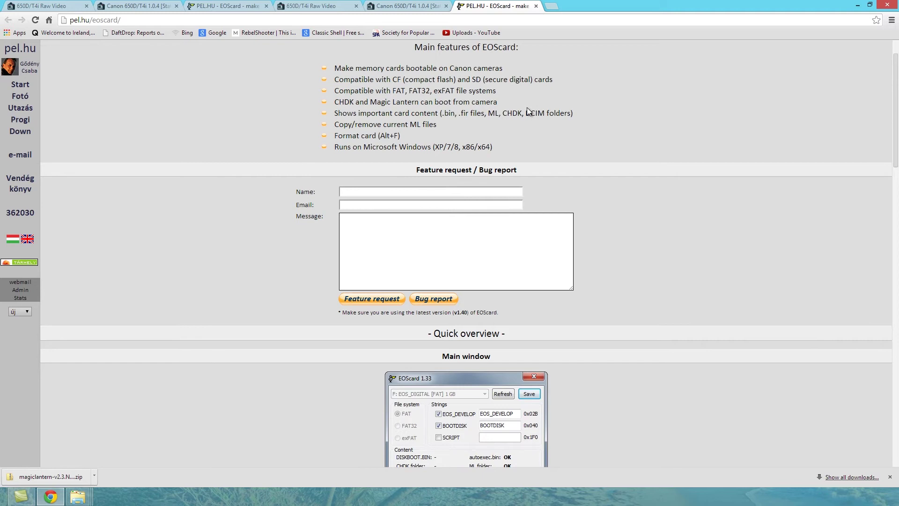
{"action": "scroll", "coordinate": [527, 110], "scroll_direction": "down", "scroll_amount": 4}
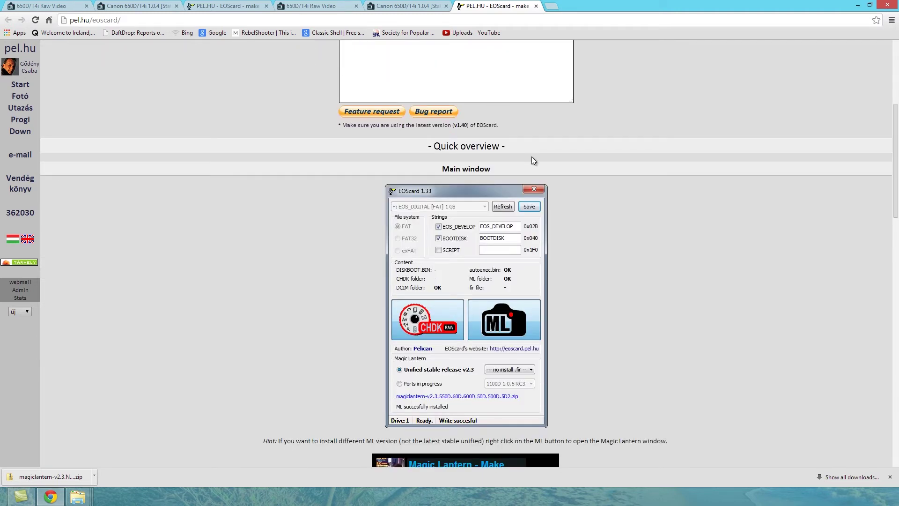
{"action": "scroll", "coordinate": [534, 171], "scroll_direction": "down", "scroll_amount": 1}
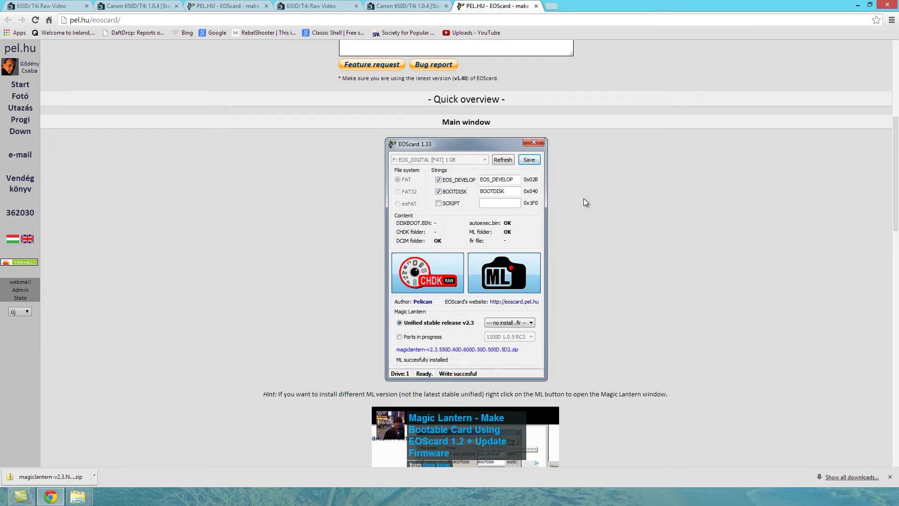
{"action": "scroll", "coordinate": [532, 208], "scroll_direction": "up", "scroll_amount": 6}
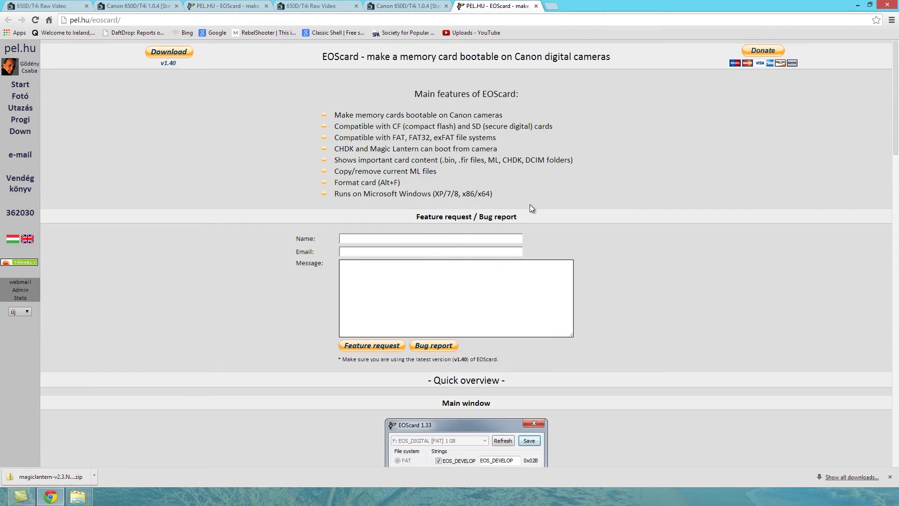
{"action": "scroll", "coordinate": [590, 345], "scroll_direction": "down", "scroll_amount": 3}
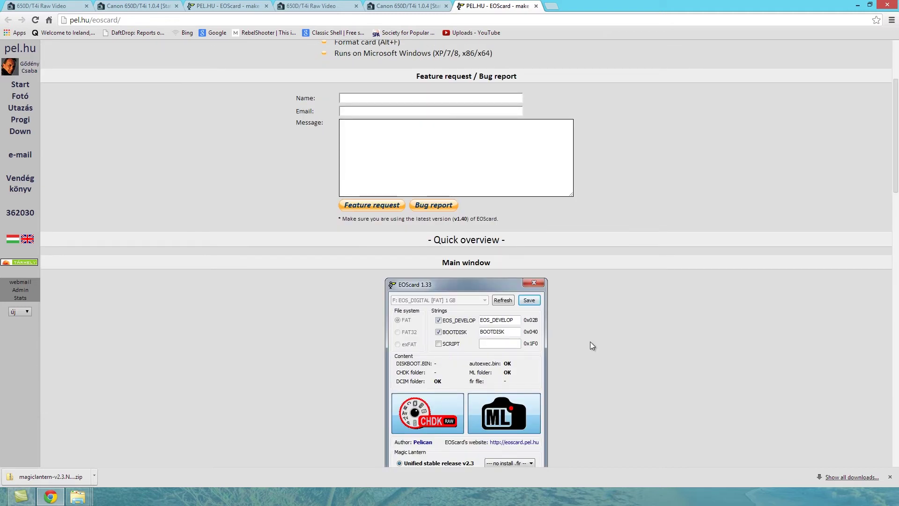
{"action": "scroll", "coordinate": [591, 345], "scroll_direction": "down", "scroll_amount": 3}
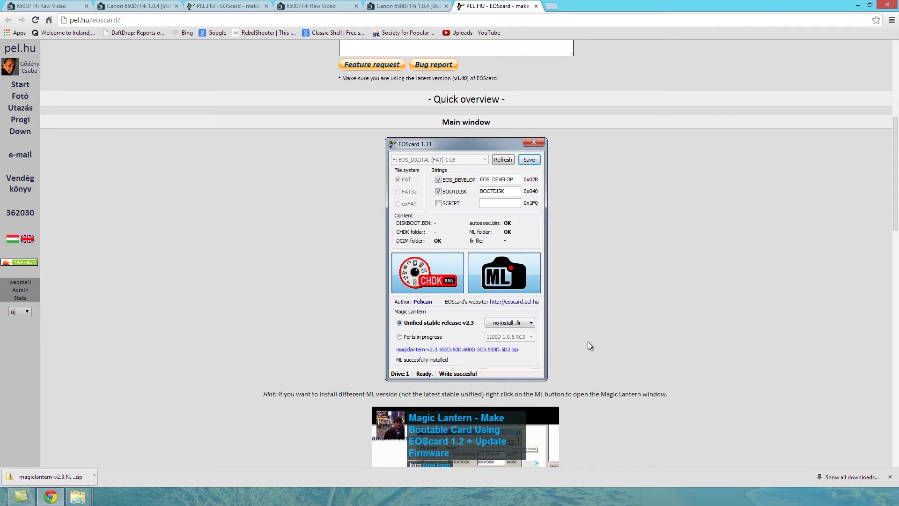
{"action": "scroll", "coordinate": [588, 341], "scroll_direction": "up", "scroll_amount": 6}
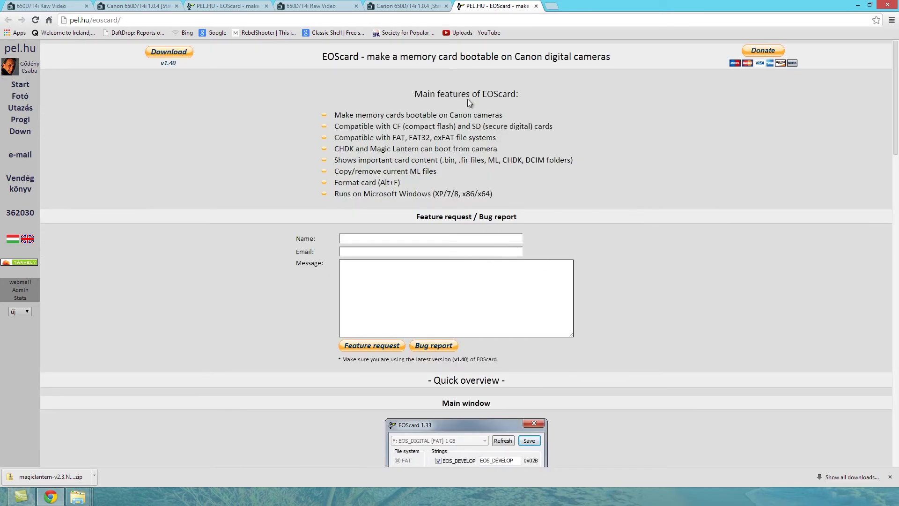
{"action": "scroll", "coordinate": [468, 100], "scroll_direction": "down", "scroll_amount": 10}
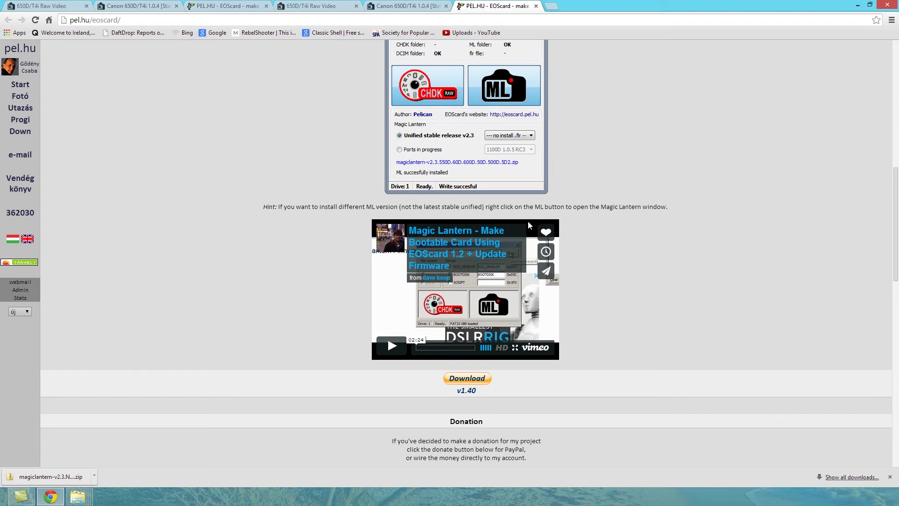
- Examine the EOScard page from its features down to the list of Canon EOS DSLR original firmwares, including the EOS 650D entry
{"action": "scroll", "coordinate": [529, 225], "scroll_direction": "up", "scroll_amount": 2}
{"action": "scroll", "coordinate": [555, 227], "scroll_direction": "down", "scroll_amount": 2}
{"action": "scroll", "coordinate": [593, 229], "scroll_direction": "down", "scroll_amount": 2}
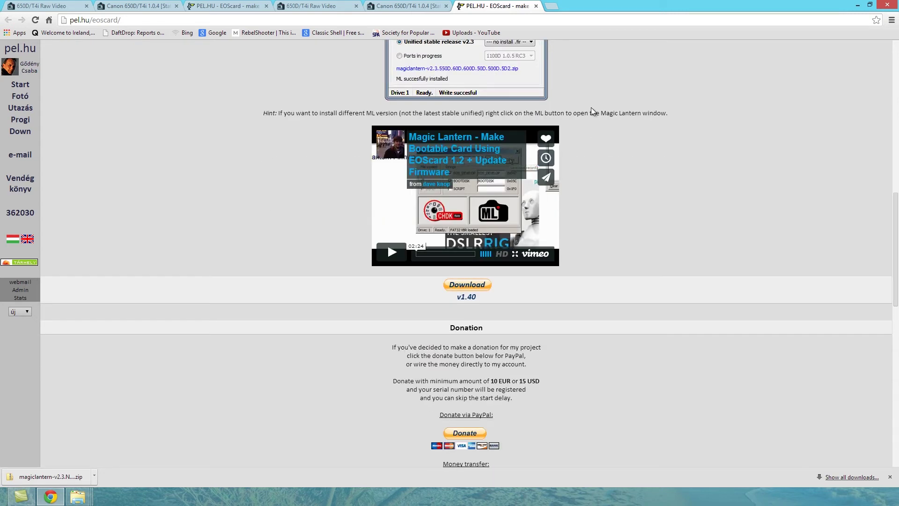
{"action": "scroll", "coordinate": [595, 107], "scroll_direction": "down", "scroll_amount": 5}
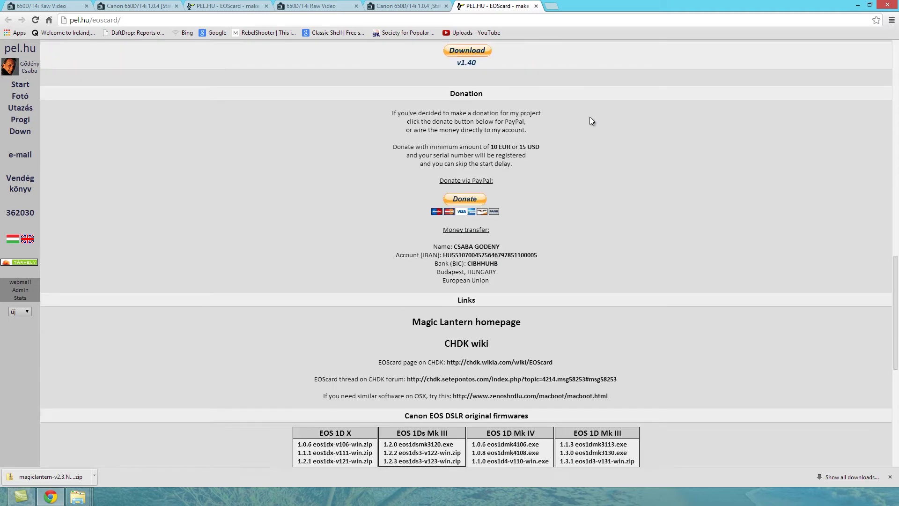
{"action": "scroll", "coordinate": [590, 120], "scroll_direction": "down", "scroll_amount": 7}
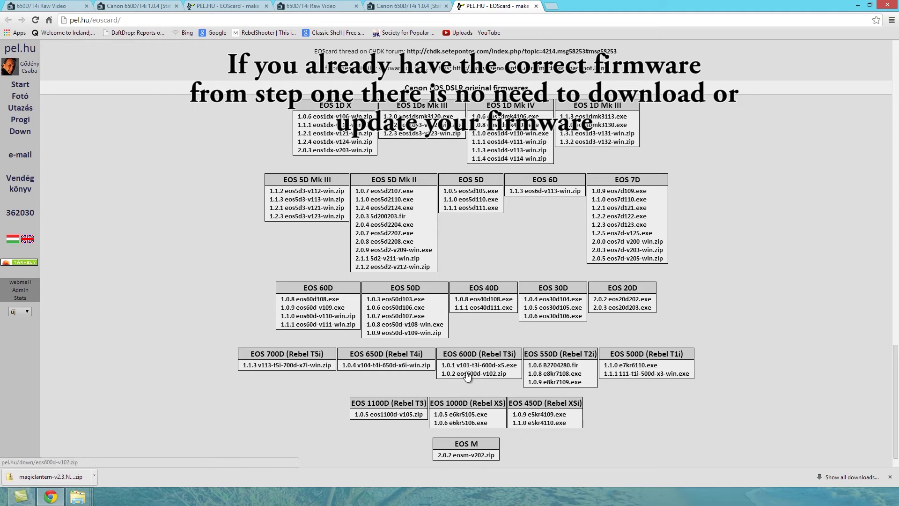
{"action": "scroll", "coordinate": [467, 375], "scroll_direction": "up", "scroll_amount": 2}
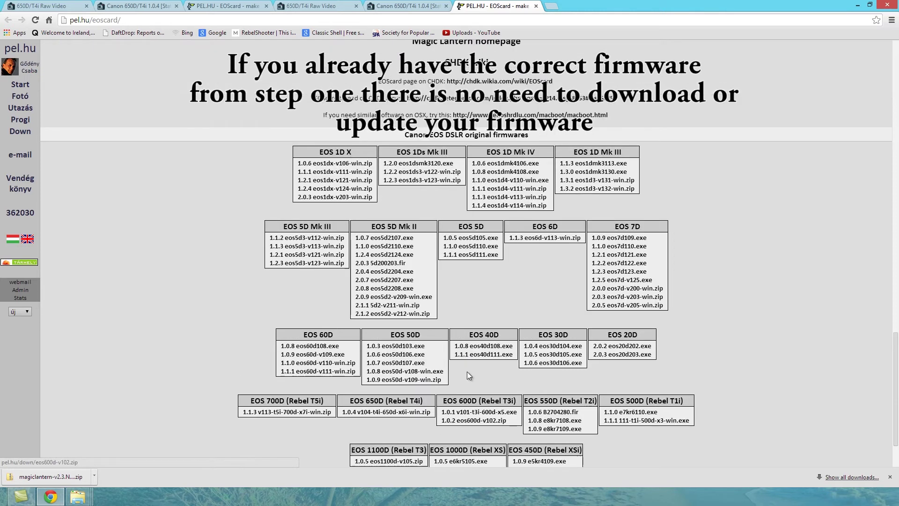
{"action": "scroll", "coordinate": [467, 375], "scroll_direction": "up", "scroll_amount": 1}
{"action": "scroll", "coordinate": [466, 375], "scroll_direction": "up", "scroll_amount": 20}
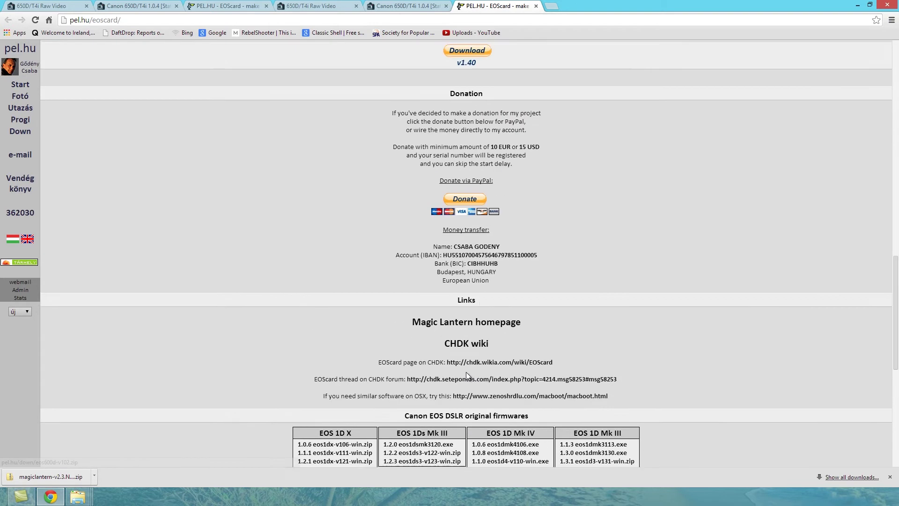
{"action": "scroll", "coordinate": [466, 372], "scroll_direction": "up", "scroll_amount": 4}
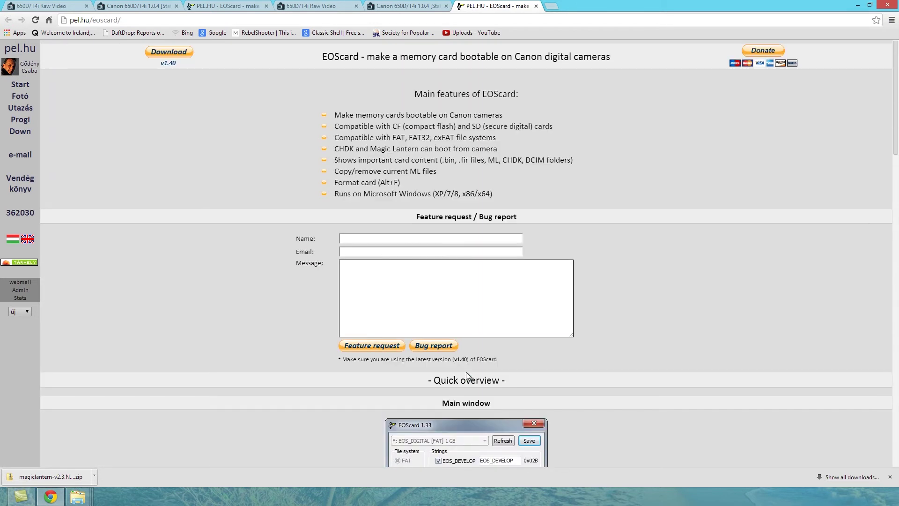
- Download EOScard v1.40 from the link below the tutorial video and show the downloaded file in its folder
{"action": "scroll", "coordinate": [466, 372], "scroll_direction": "down", "scroll_amount": 4}
{"action": "scroll", "coordinate": [371, 165], "scroll_direction": "down", "scroll_amount": 5}
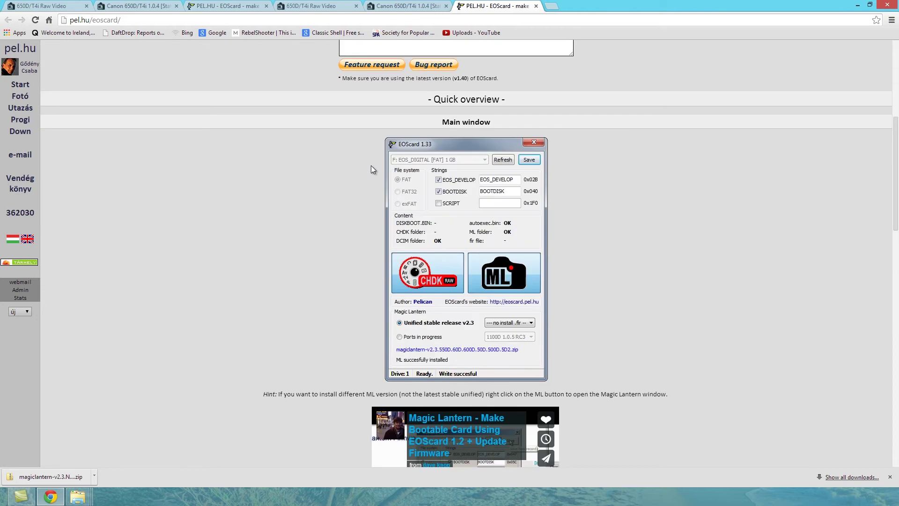
{"action": "scroll", "coordinate": [371, 166], "scroll_direction": "down", "scroll_amount": 2}
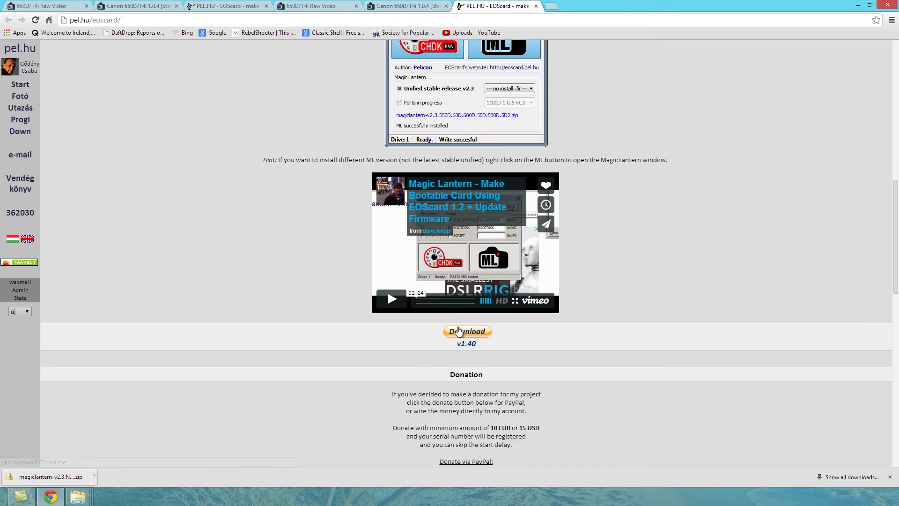
{"action": "left_click", "coordinate": [457, 336]}
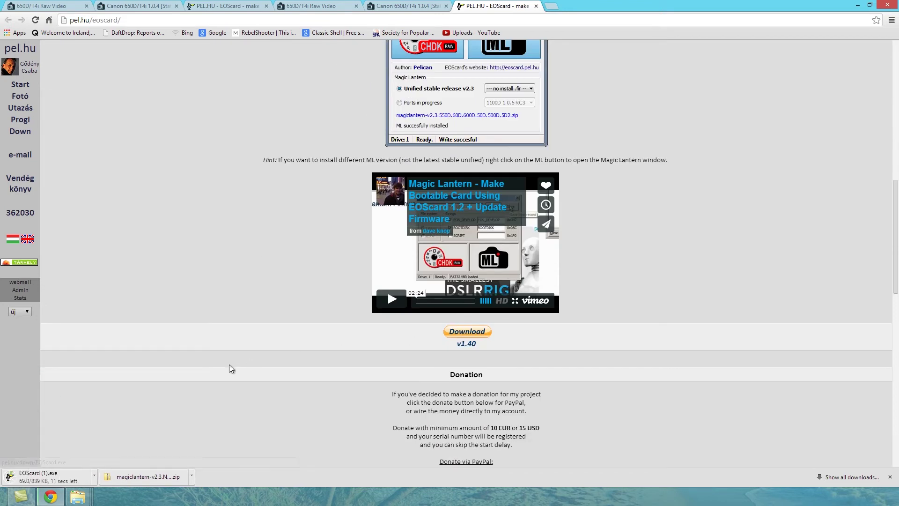
{"action": "right_click", "coordinate": [67, 478]}
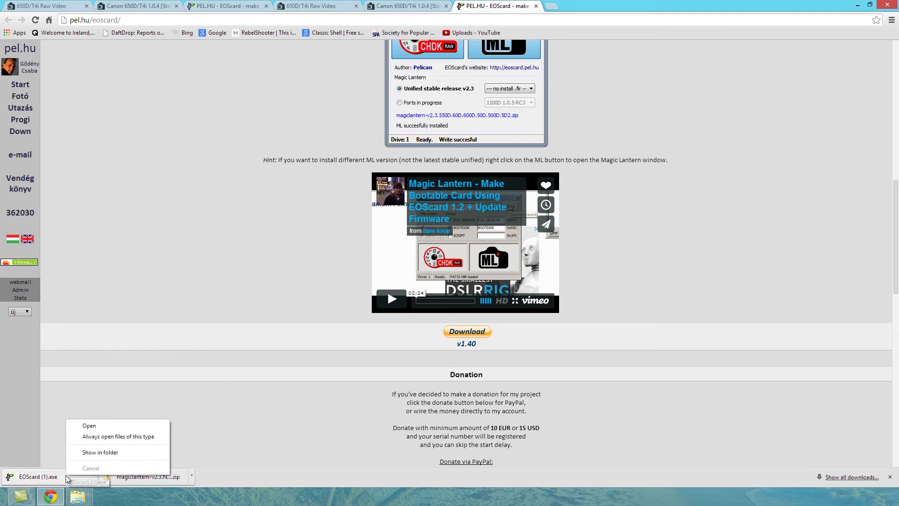
{"action": "left_click", "coordinate": [101, 455]}
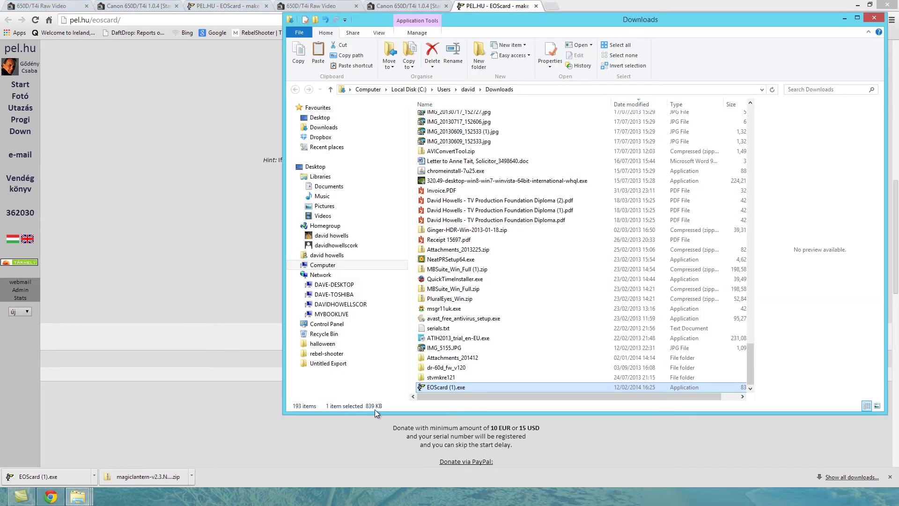
- Copy EOScard (1).exe from Downloads into the 650D folder inside magic-lantern on drive D
{"action": "right_click", "coordinate": [424, 388]}
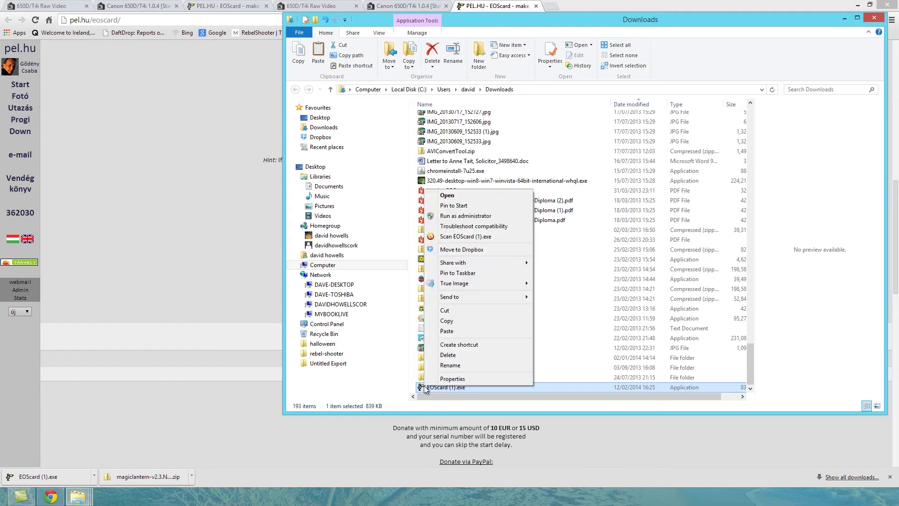
{"action": "left_click", "coordinate": [450, 320]}
{"action": "left_click", "coordinate": [844, 18]}
{"action": "left_click", "coordinate": [858, 4]}
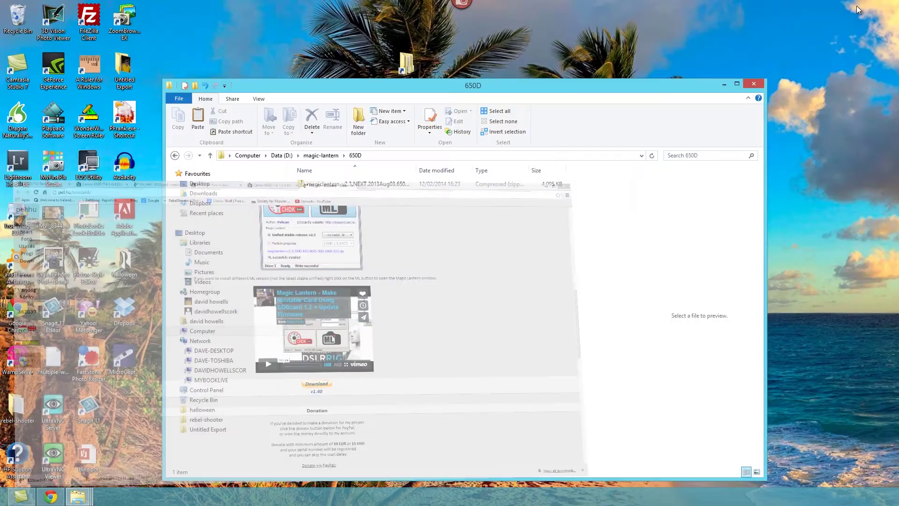
{"action": "left_click", "coordinate": [726, 84]}
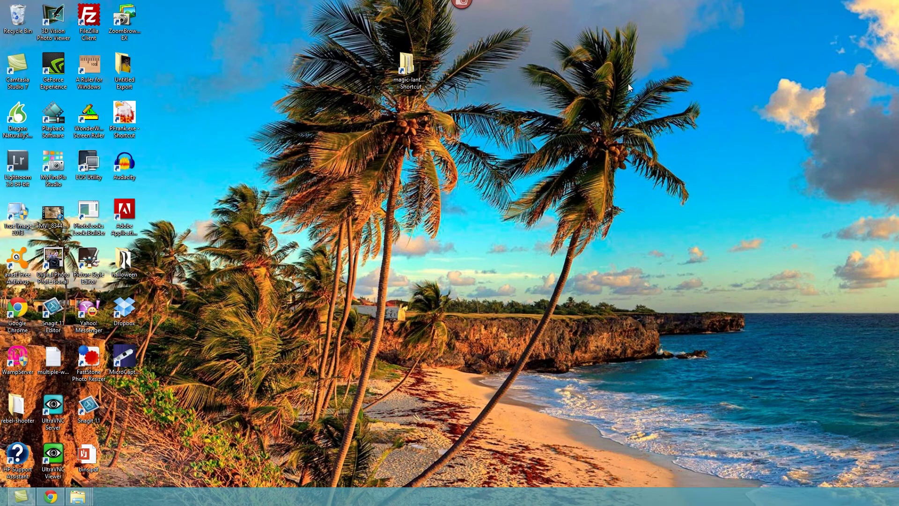
{"action": "double_click", "coordinate": [406, 64]}
{"action": "double_click", "coordinate": [308, 108]}
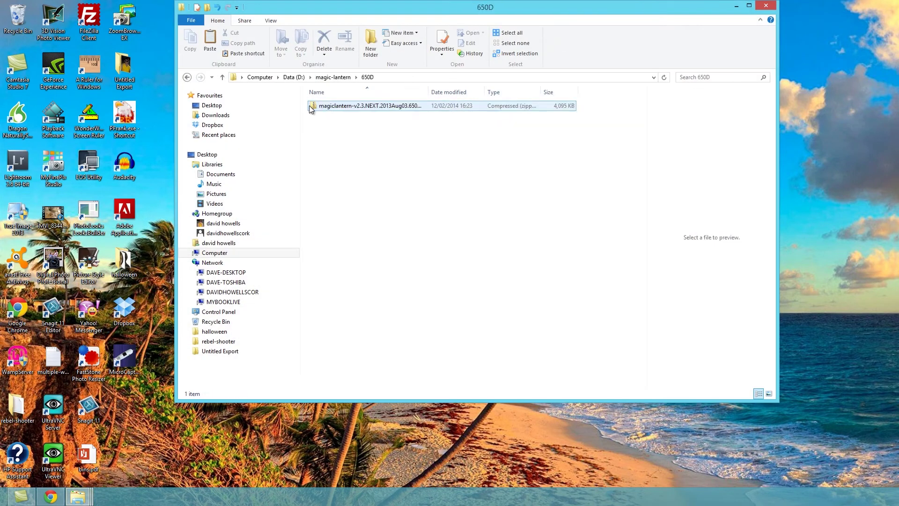
{"action": "right_click", "coordinate": [328, 142]}
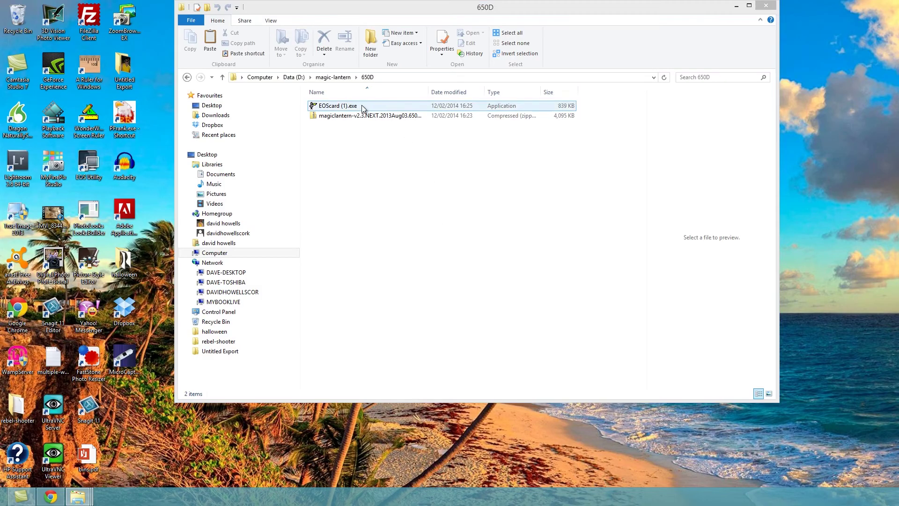
- Move the EOS_DIGITAL (J:) window aside, launch EOScard (1).exe from the 650D folder and minimise both folder windows
{"action": "left_click_drag", "start_coordinate": [366, 21], "coordinate": [395, 146]}
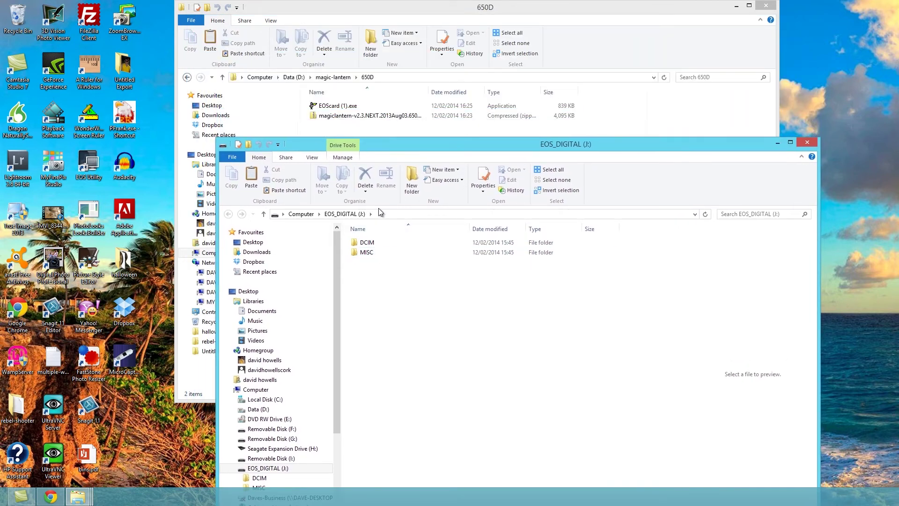
{"action": "left_click_drag", "start_coordinate": [398, 147], "coordinate": [386, 218]}
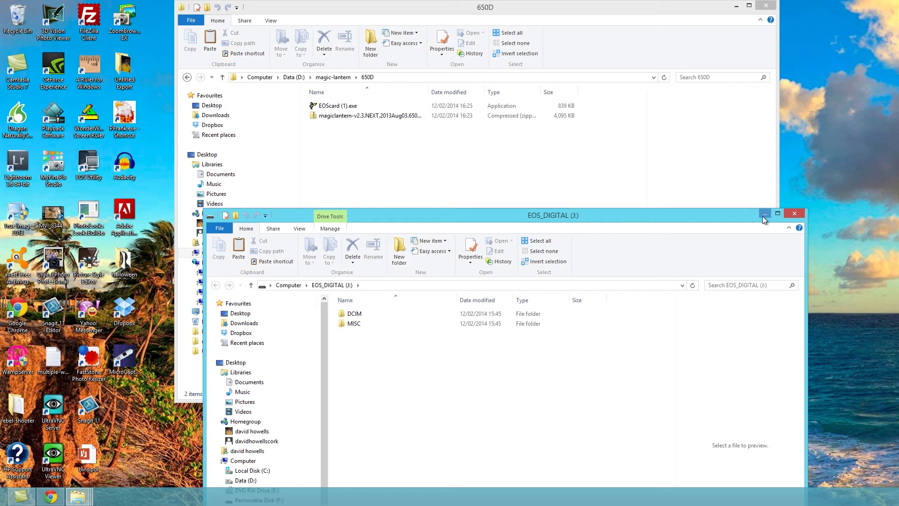
{"action": "left_click", "coordinate": [415, 157]}
{"action": "left_click", "coordinate": [315, 107]}
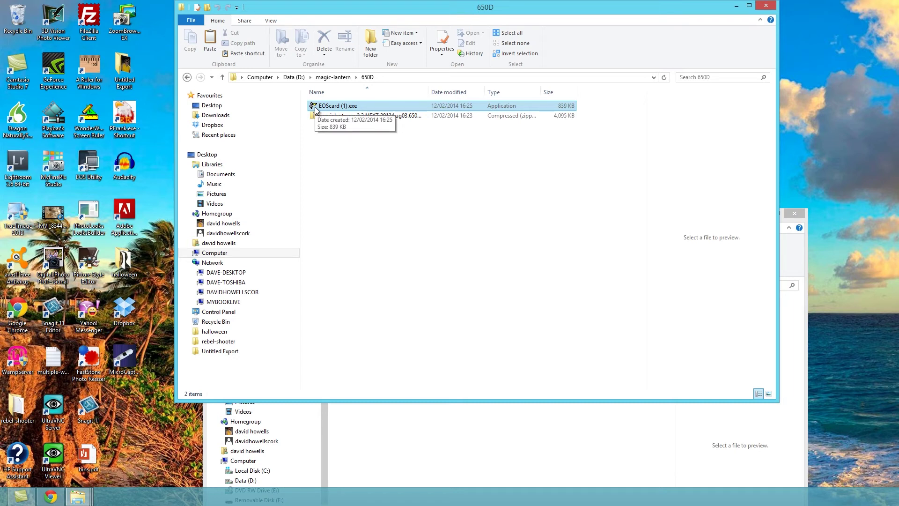
{"action": "double_click", "coordinate": [315, 107]}
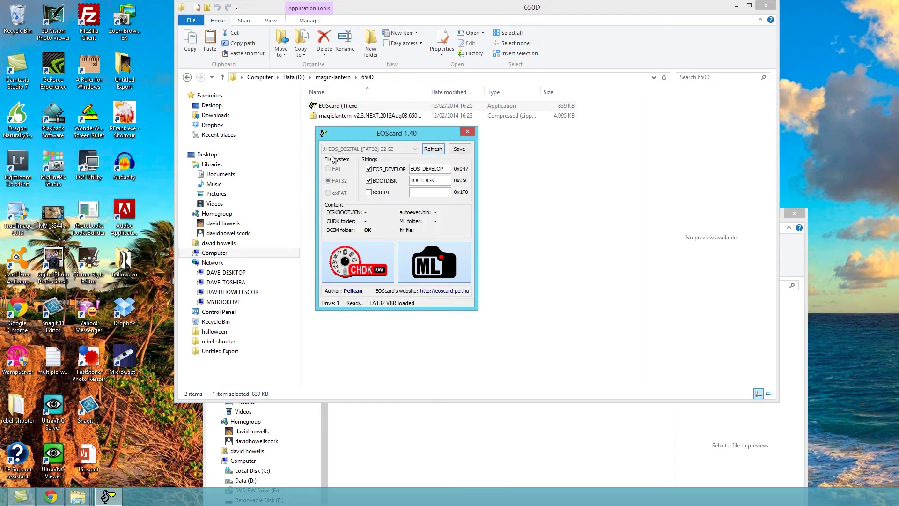
{"action": "left_click", "coordinate": [737, 5]}
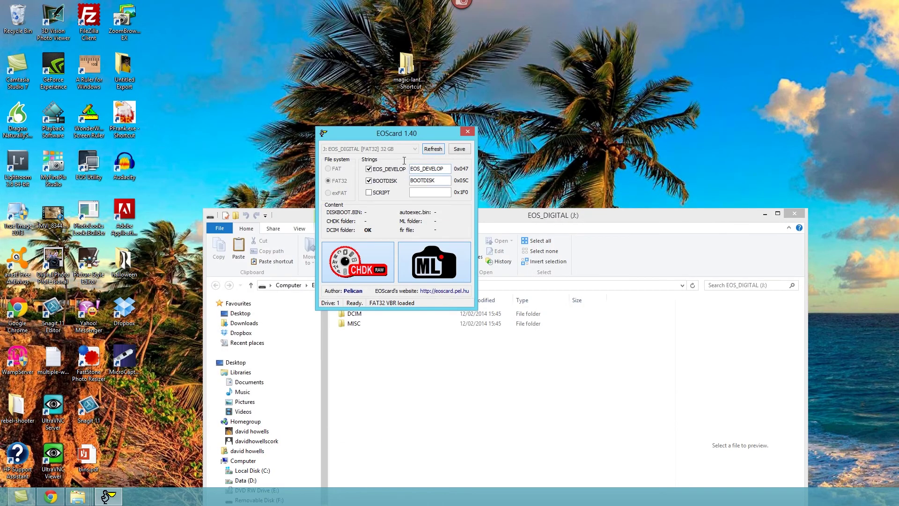
{"action": "left_click", "coordinate": [765, 213]}
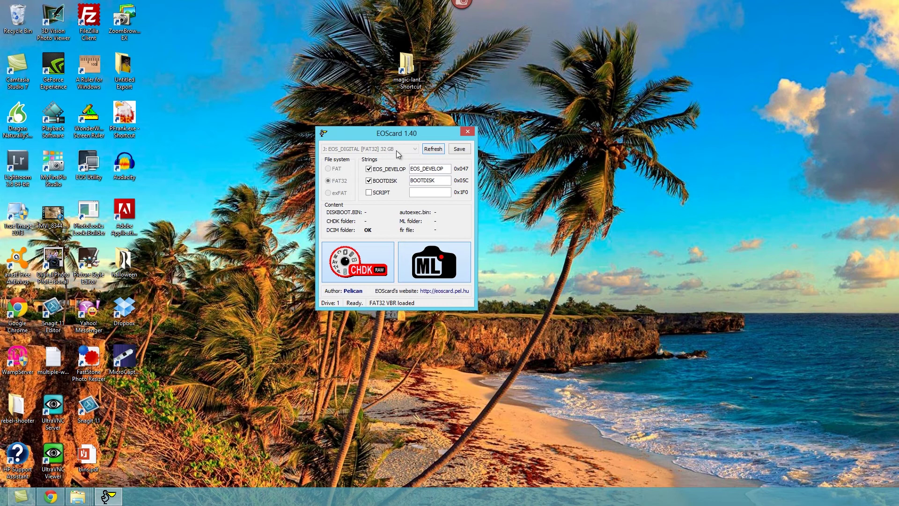
- Toggle the EOS_DEVELOP and BOOTDISK strings individually and through the Magic Lantern option, save to the EOS_DIGITAL card, and close EOScard
{"action": "left_click", "coordinate": [370, 170]}
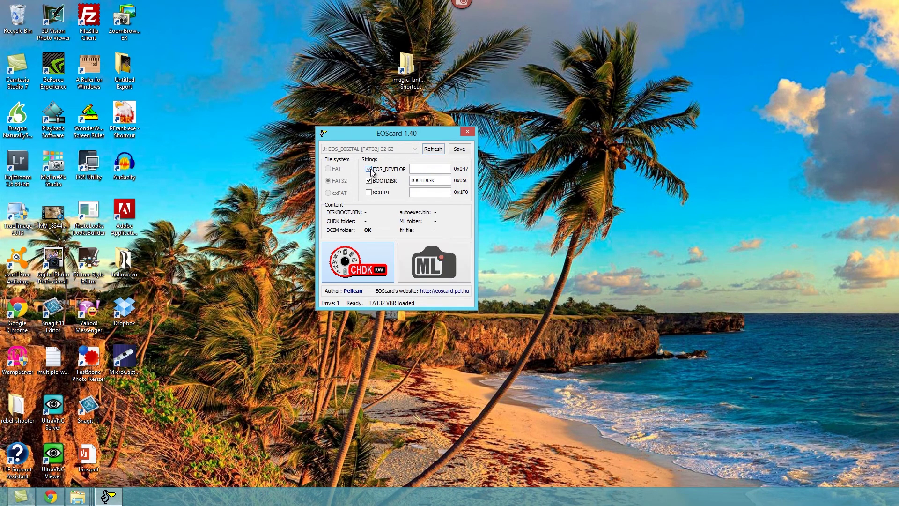
{"action": "left_click", "coordinate": [369, 181]}
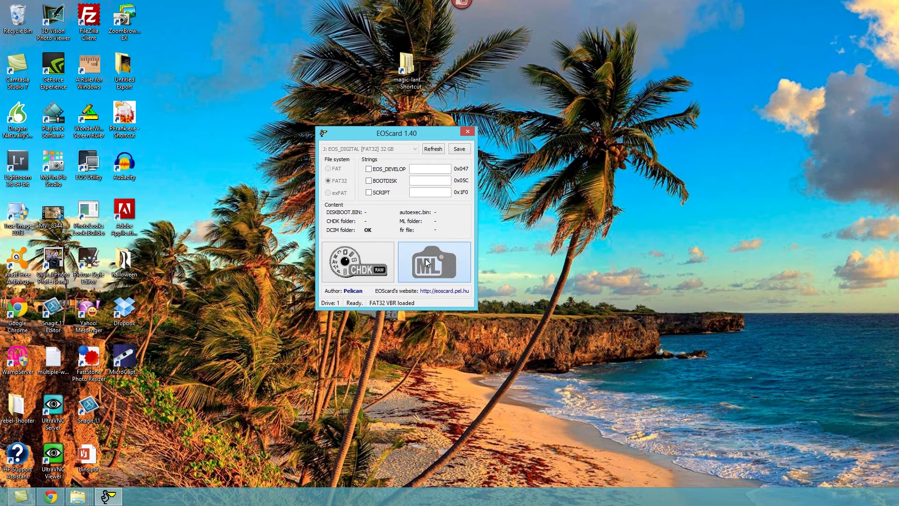
{"action": "left_click", "coordinate": [425, 259]}
{"action": "left_click", "coordinate": [426, 259]}
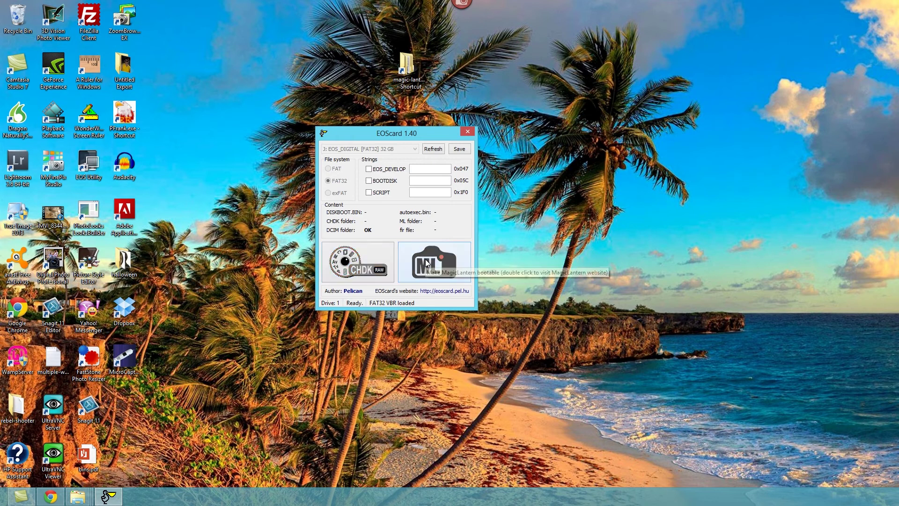
{"action": "left_click", "coordinate": [425, 260]}
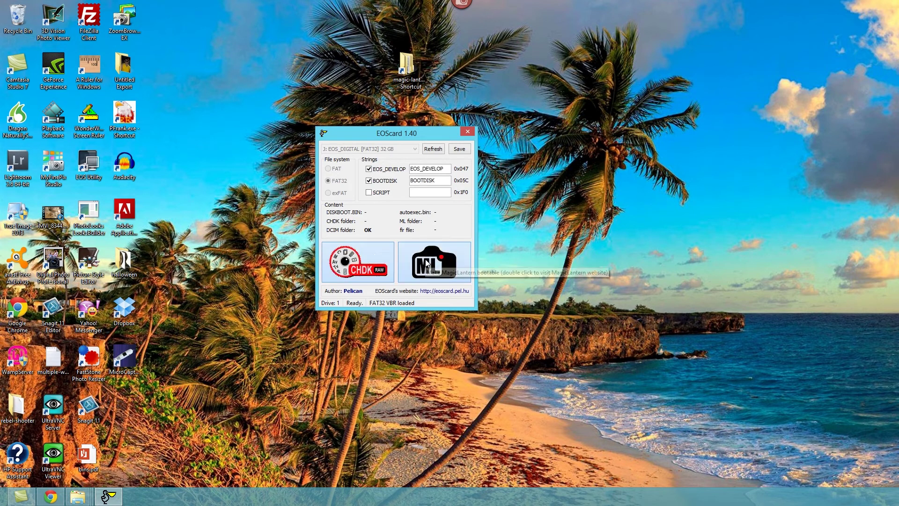
{"action": "left_click", "coordinate": [425, 259]}
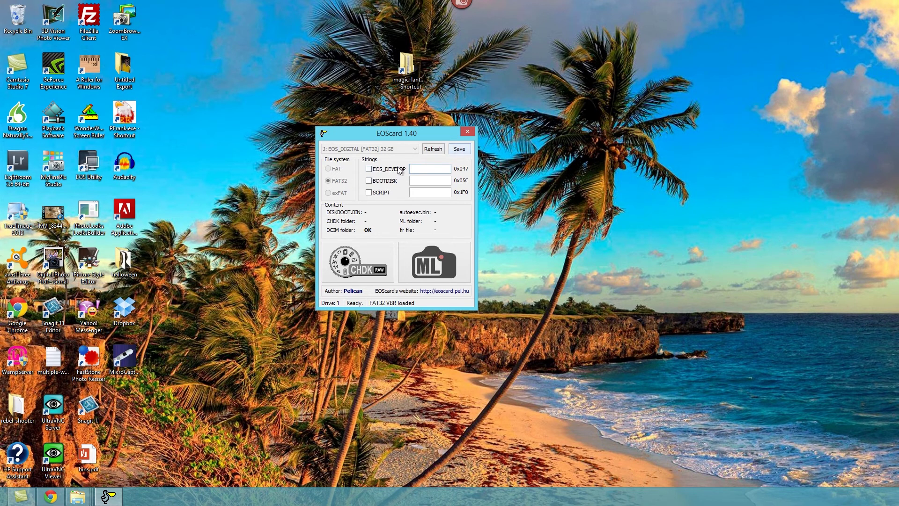
{"action": "left_click", "coordinate": [461, 151]}
{"action": "left_click", "coordinate": [467, 133]}
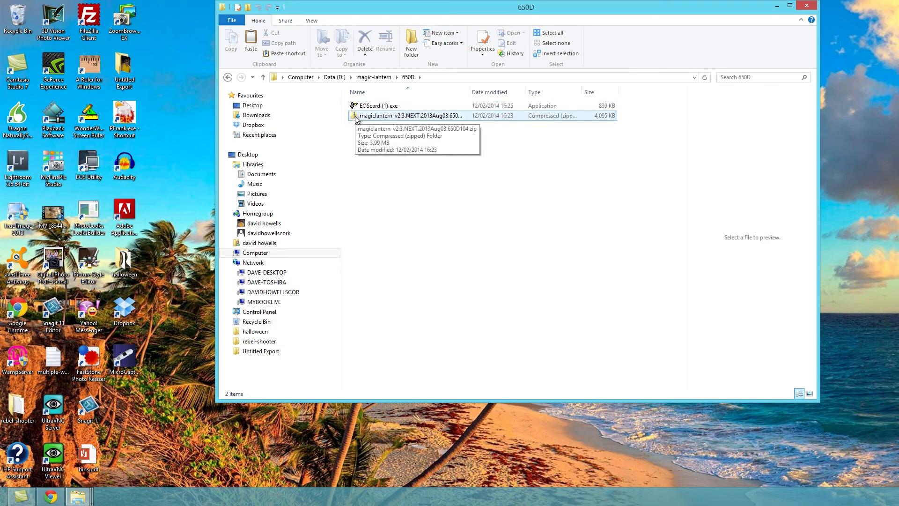
- Extract all files from the magiclantern-v2.3.NEXT.2013Aug03.650D104 zip to the root of the EOS_DIGITAL (J:) card
{"action": "right_click", "coordinate": [356, 118]}
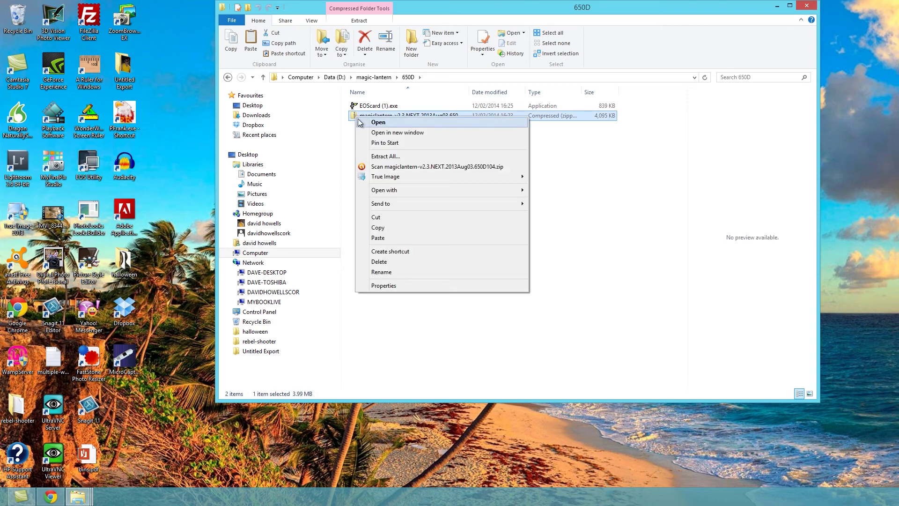
{"action": "left_click", "coordinate": [382, 156]}
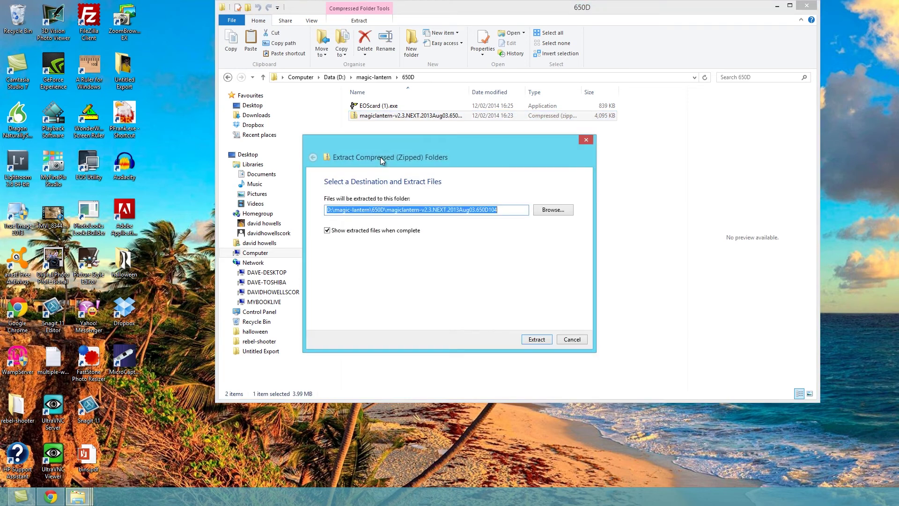
{"action": "left_click", "coordinate": [552, 210]}
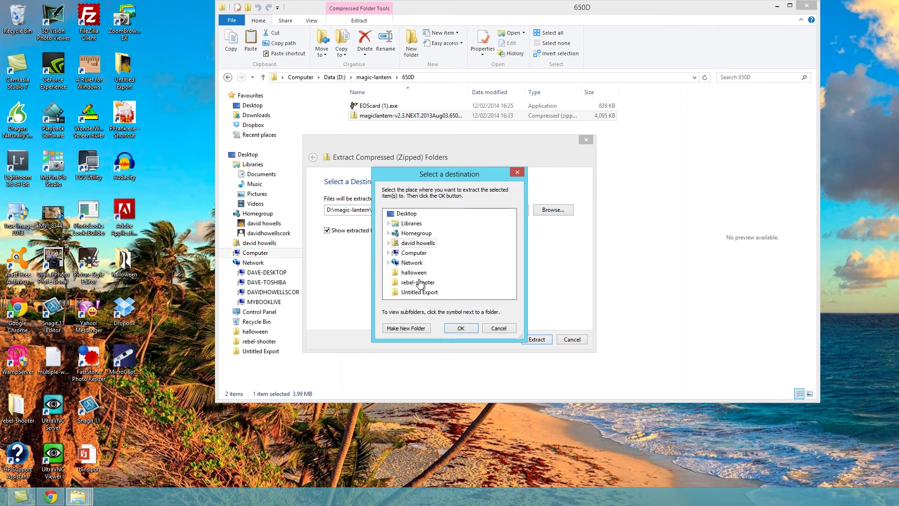
{"action": "left_click", "coordinate": [390, 253]}
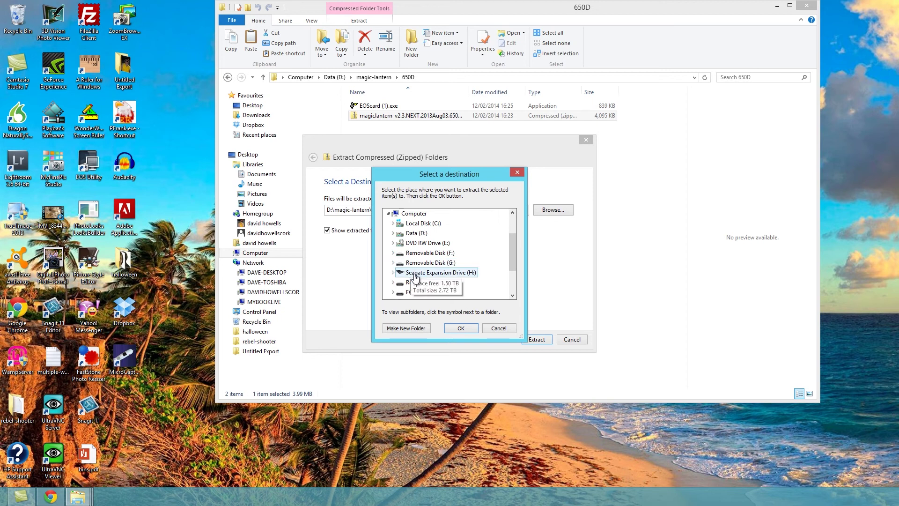
{"action": "left_click", "coordinate": [403, 294]}
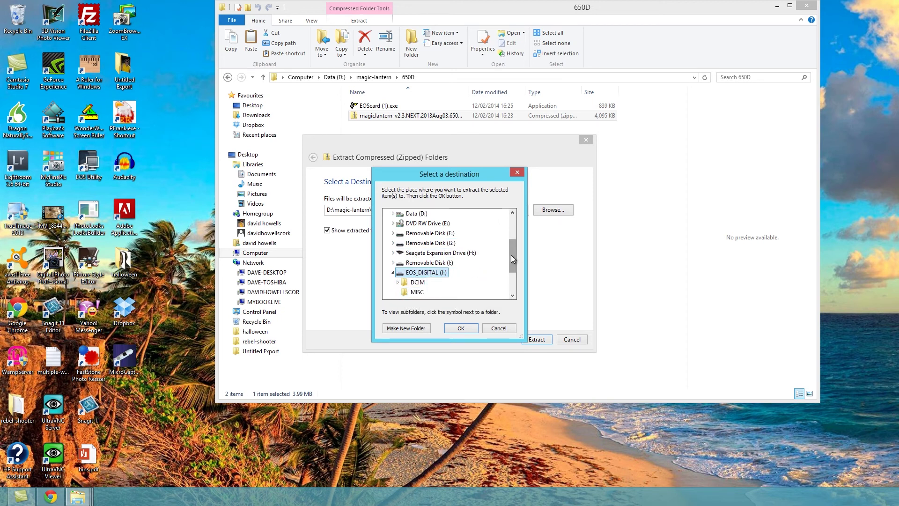
{"action": "left_click_drag", "start_coordinate": [510, 255], "coordinate": [509, 263]}
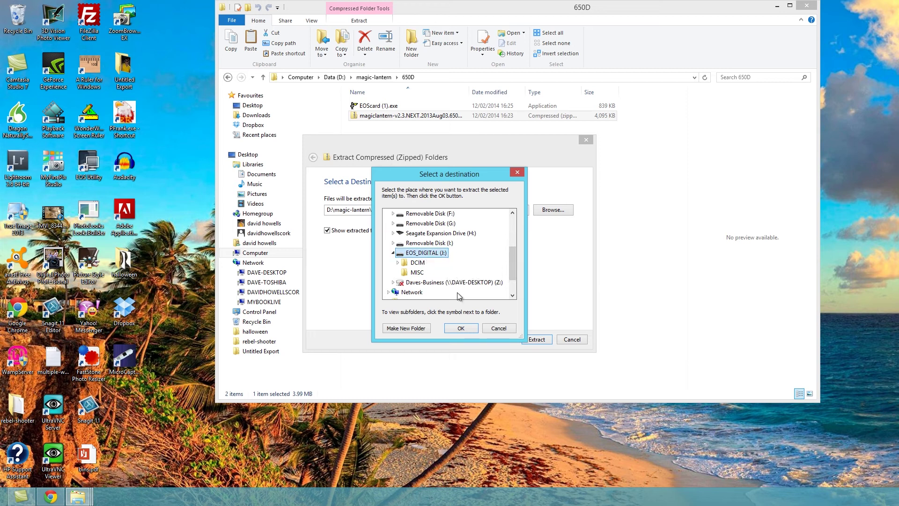
{"action": "left_click", "coordinate": [462, 329]}
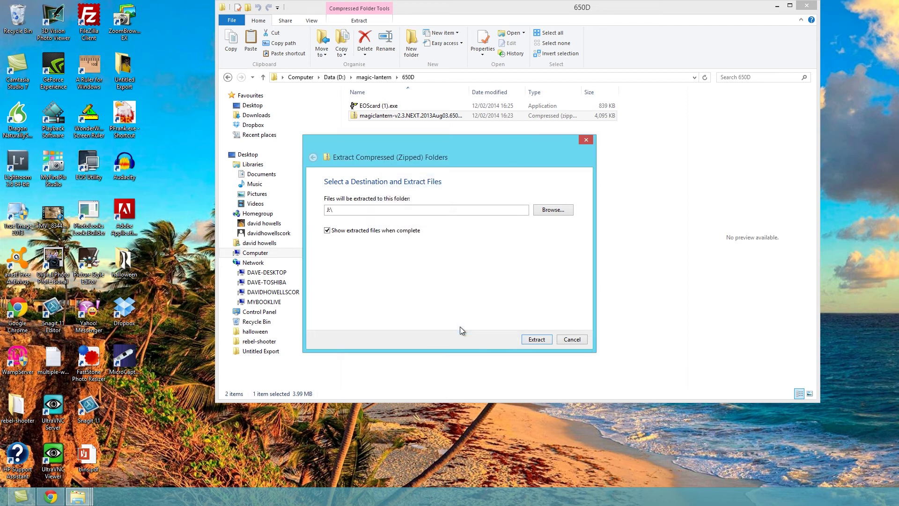
{"action": "left_click", "coordinate": [541, 341]}
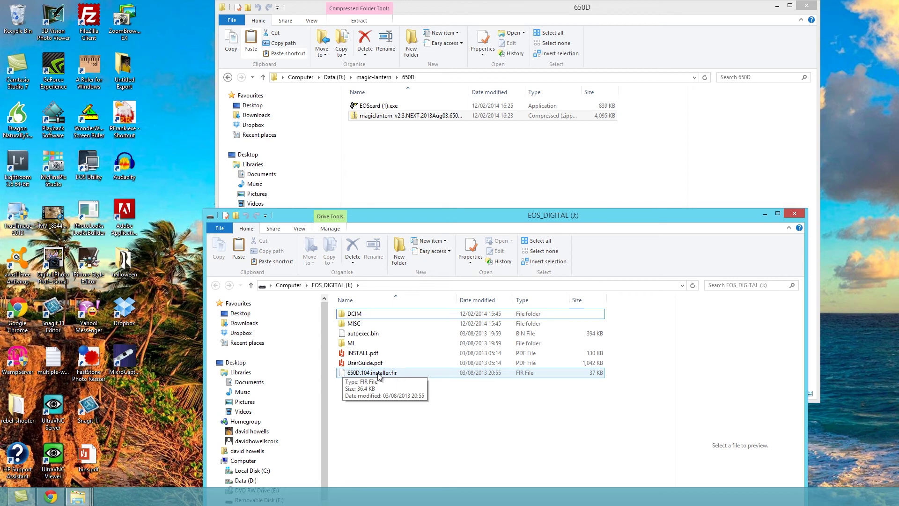
- Check the ML folder extracted on EOS_DIGITAL (J:), go back to the card's root and minimise its window
{"action": "double_click", "coordinate": [350, 343]}
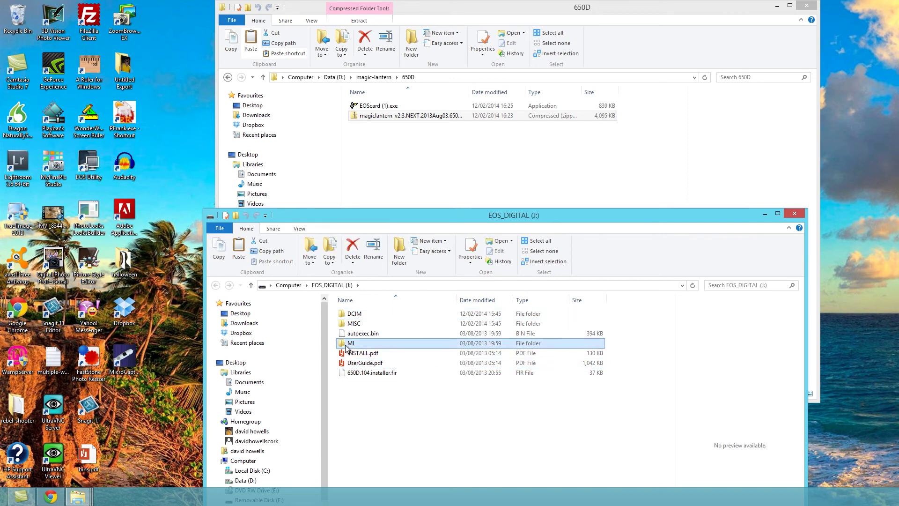
{"action": "left_click", "coordinate": [324, 285]}
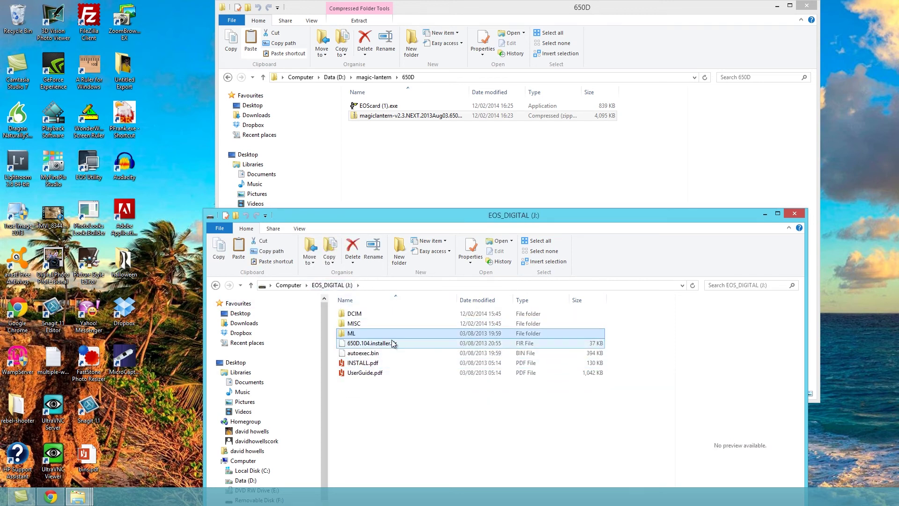
{"action": "left_click_drag", "start_coordinate": [479, 215], "coordinate": [460, 167]}
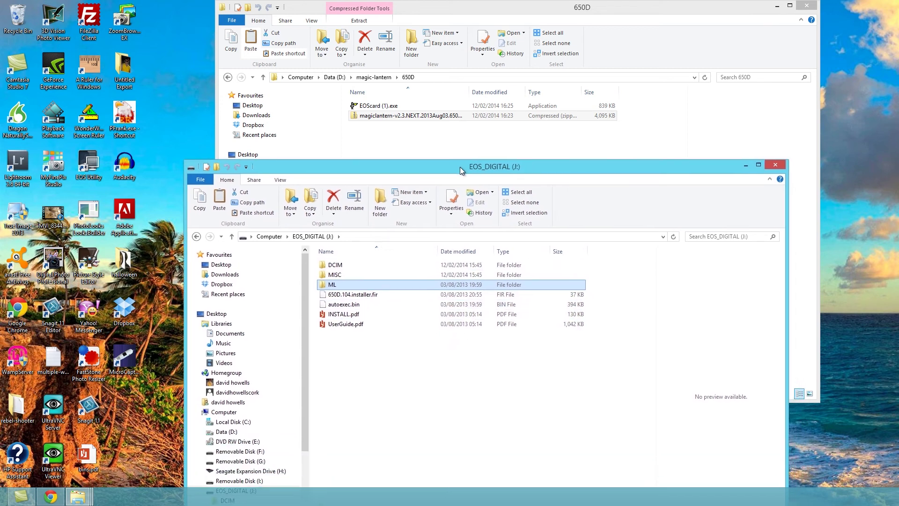
{"action": "left_click", "coordinate": [745, 164]}
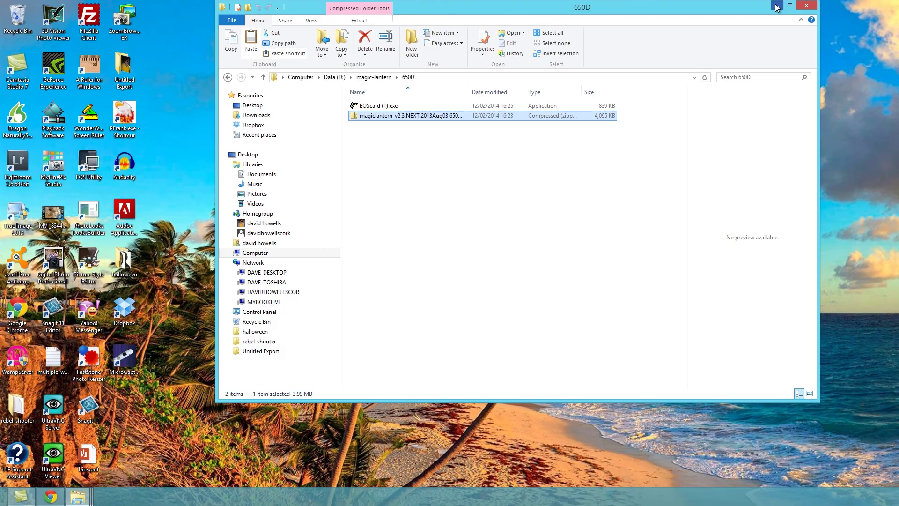